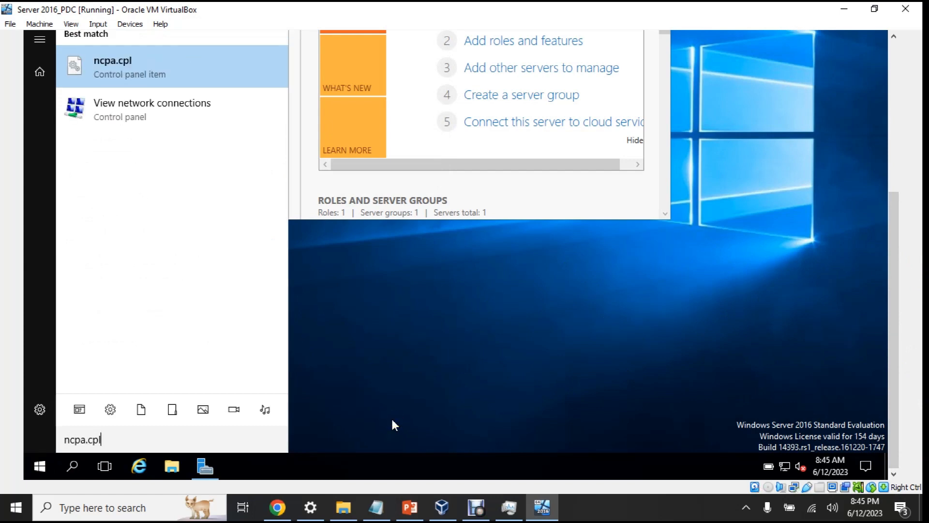
Open the IPv4 properties of the Ethernet adapter from Network Connections (ncpa.cpl)
{"action": "left_click", "coordinate": [209, 65]}
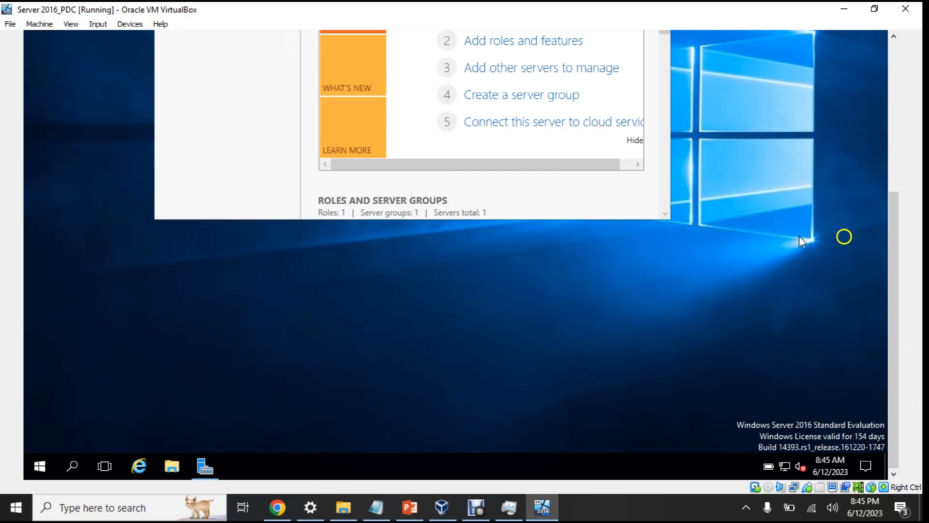
{"action": "scroll", "coordinate": [896, 227], "scroll_direction": "up", "scroll_amount": 3}
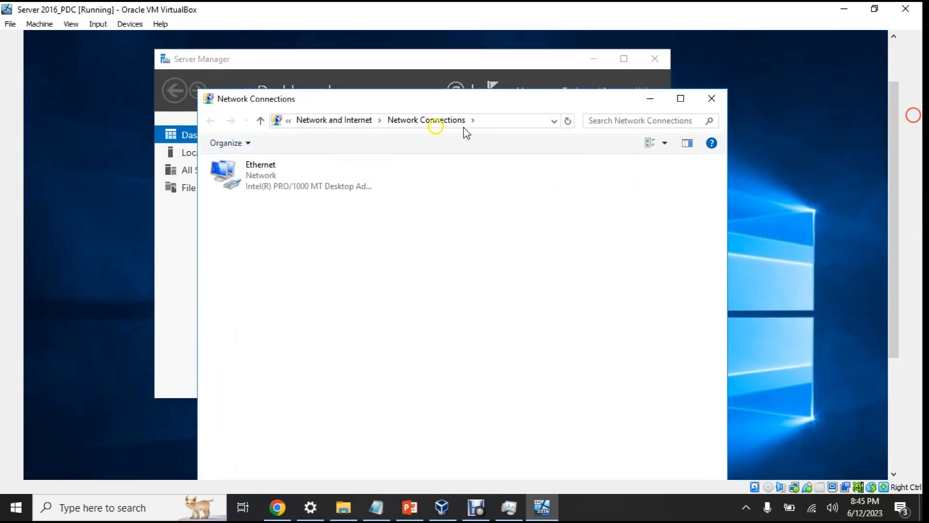
{"action": "left_click", "coordinate": [263, 179]}
{"action": "right_click", "coordinate": [263, 178]}
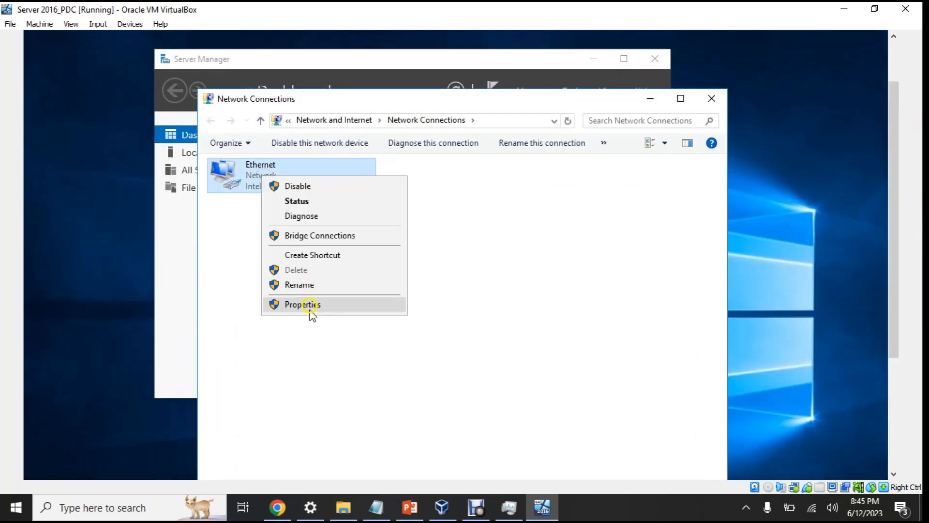
{"action": "left_click", "coordinate": [310, 305]}
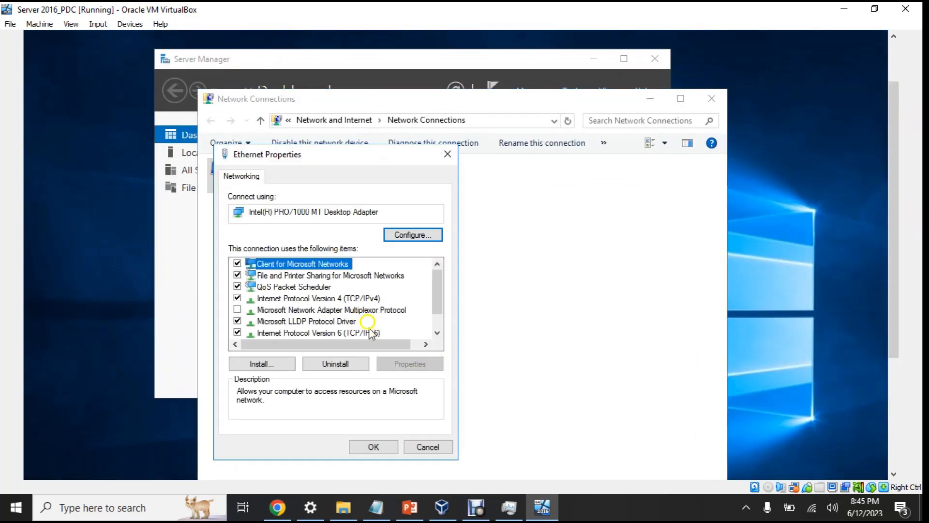
{"action": "left_click", "coordinate": [237, 333]}
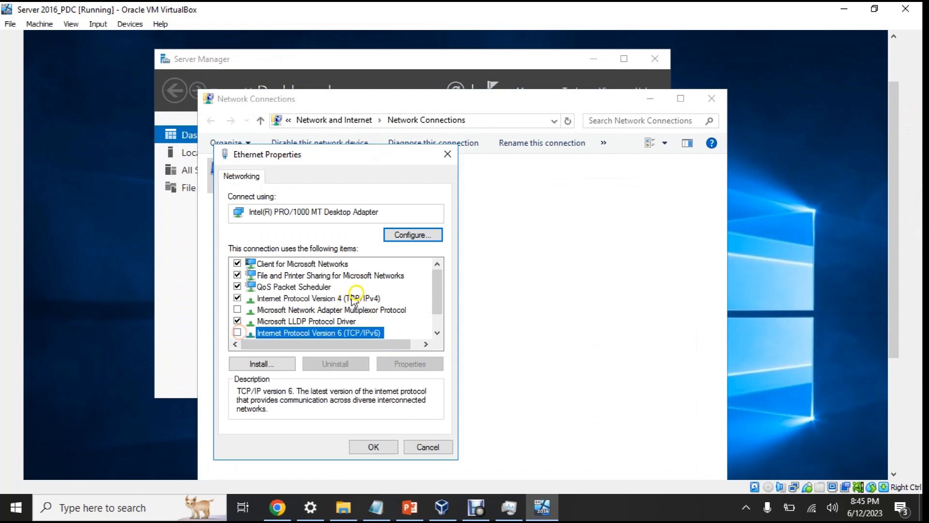
{"action": "double_click", "coordinate": [355, 298]}
Assign static IP 192.168.1.100, mask 255.255.255.0 and gateway 192.168.1.1
{"action": "left_click", "coordinate": [310, 312]}
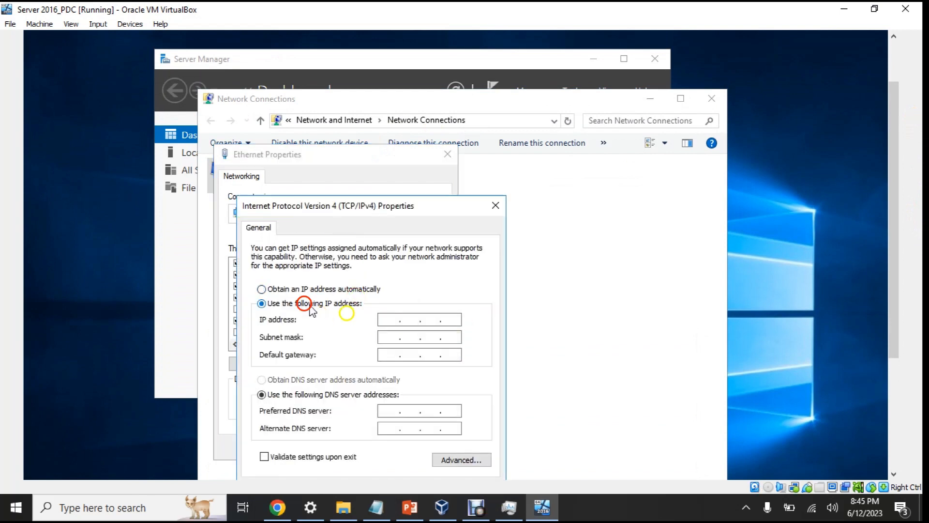
{"action": "left_click", "coordinate": [381, 320]}
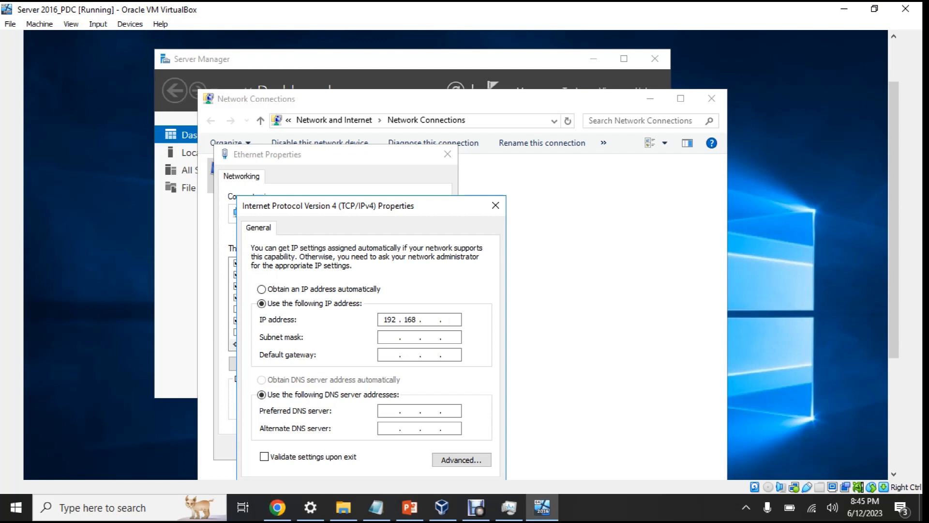
{"action": "type", "text": "192 . 168 . 1 . 100"}
{"action": "key", "text": "Tab"}
{"action": "type", "text": "192 . 1"}
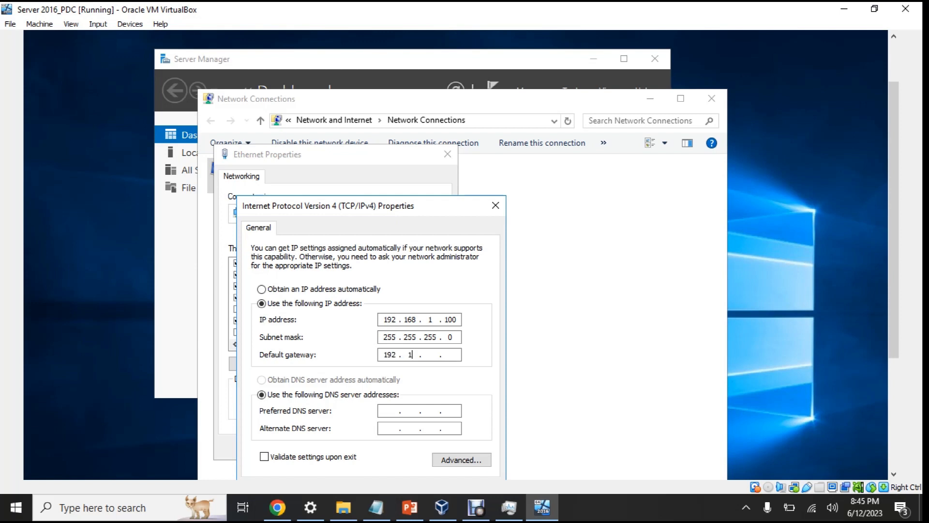
{"action": "type", "text": "68 . 1 . 1"}
{"action": "key", "text": "Tab"}
{"action": "key", "text": "Tab"}
Set DNS servers 192.168.1.100 and 8.8.8.8, apply, then show the ADDS prerequisites slide
{"action": "left_click", "coordinate": [381, 319]}
{"action": "type", "text": "192.168.1.100"}
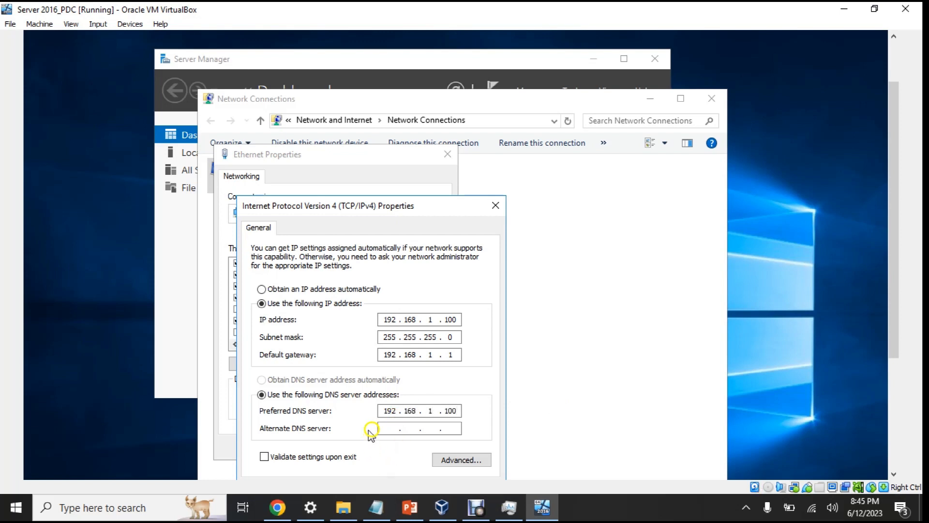
{"action": "left_click", "coordinate": [386, 428]}
{"action": "type", "text": "8 . 8 . 8 . 8"}
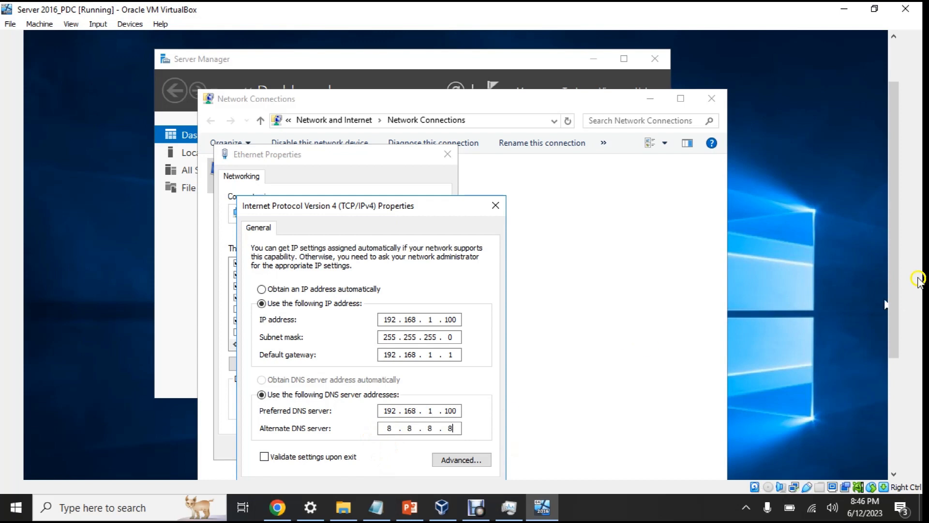
{"action": "left_click_drag", "start_coordinate": [896, 321], "coordinate": [852, 379]}
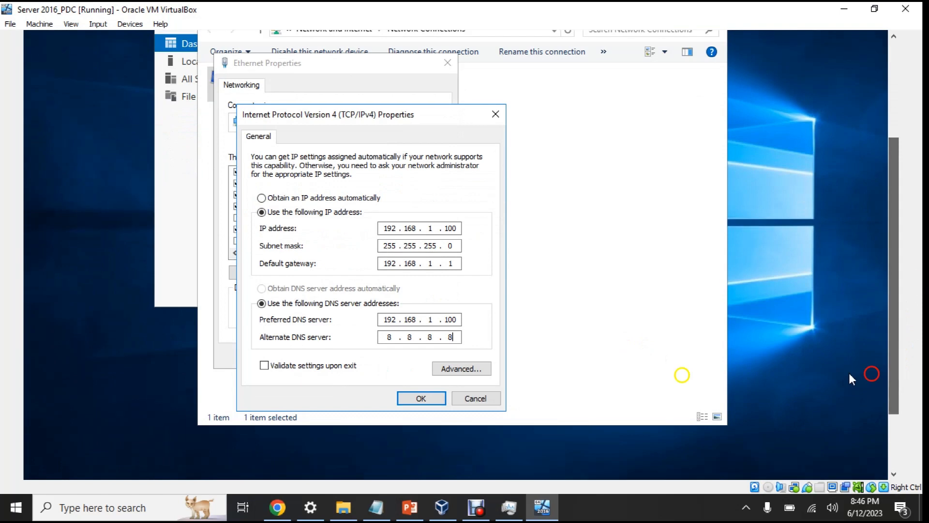
{"action": "left_click", "coordinate": [413, 398]}
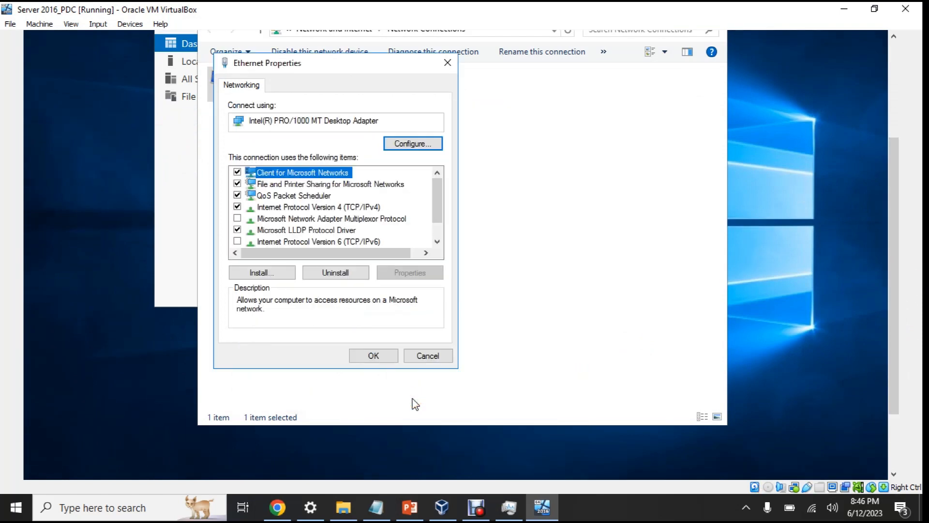
{"action": "left_click", "coordinate": [371, 354]}
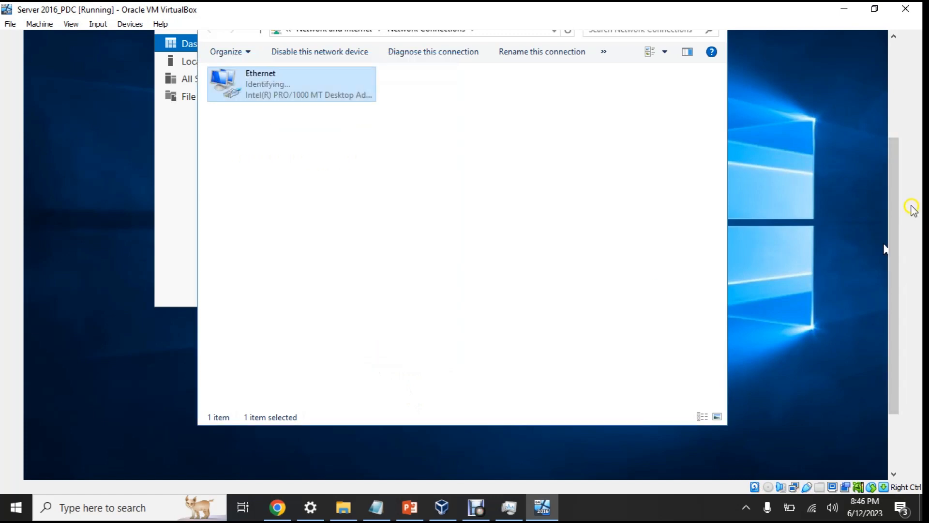
{"action": "left_click", "coordinate": [410, 507]}
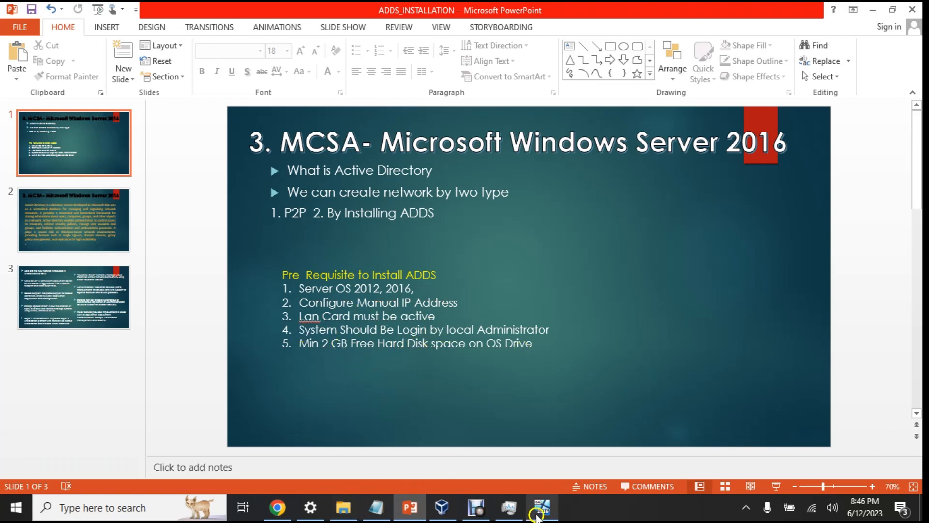
Back in the server VM, launch a Command Prompt with cmd and close it
{"action": "left_click", "coordinate": [542, 507]}
{"action": "left_click_drag", "start_coordinate": [896, 245], "coordinate": [907, 366]}
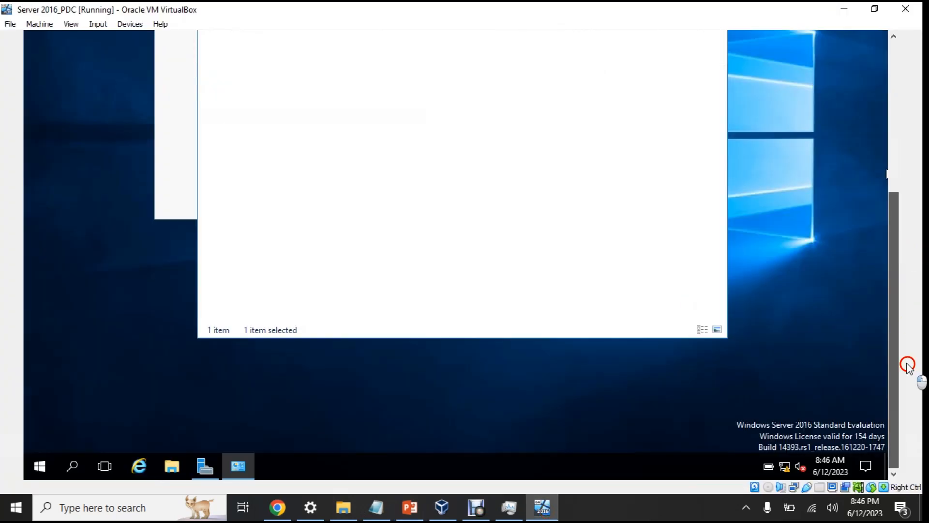
{"action": "left_click", "coordinate": [40, 467]}
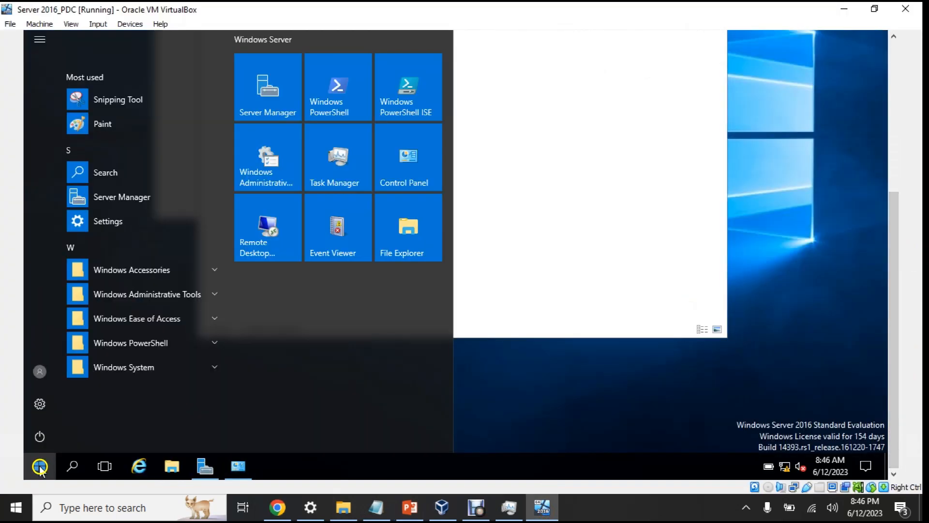
{"action": "type", "text": "cmd"}
{"action": "key", "text": "Return"}
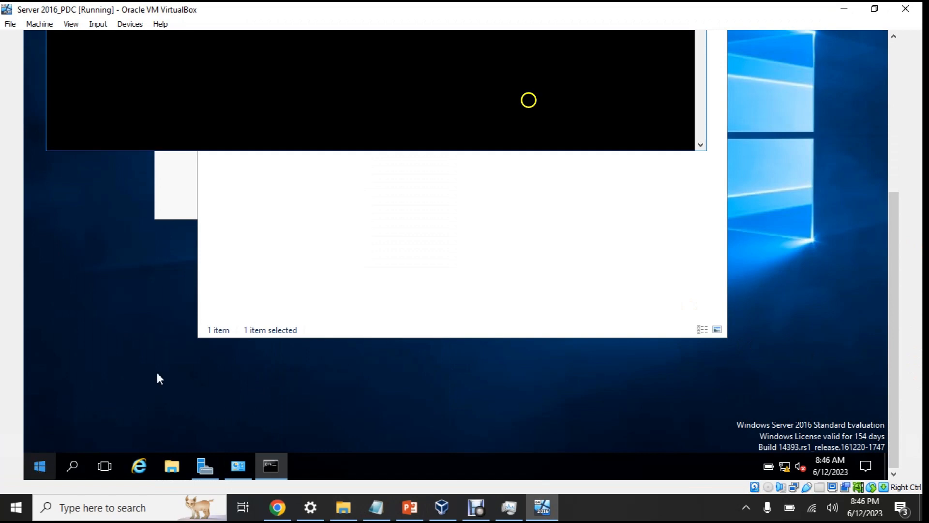
{"action": "left_click_drag", "start_coordinate": [903, 235], "coordinate": [921, 82]}
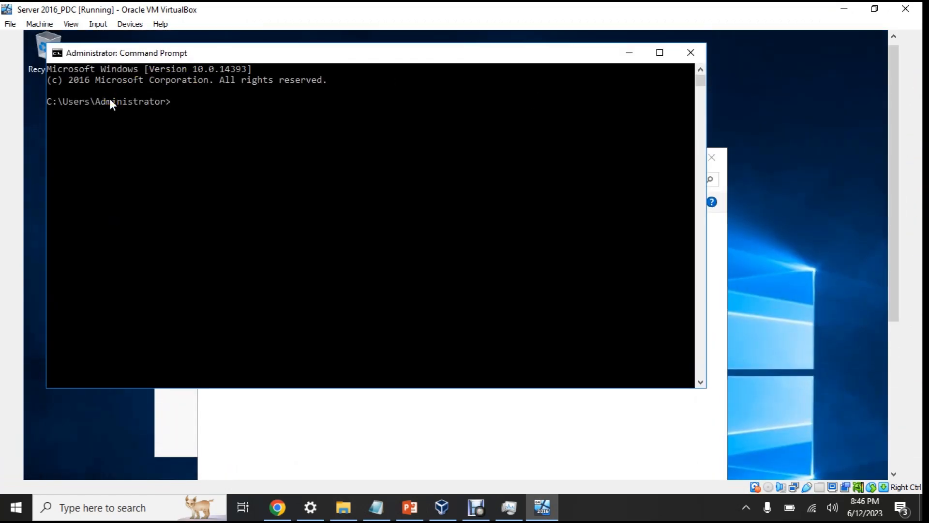
{"action": "left_click", "coordinate": [542, 224]}
{"action": "left_click", "coordinate": [696, 53]}
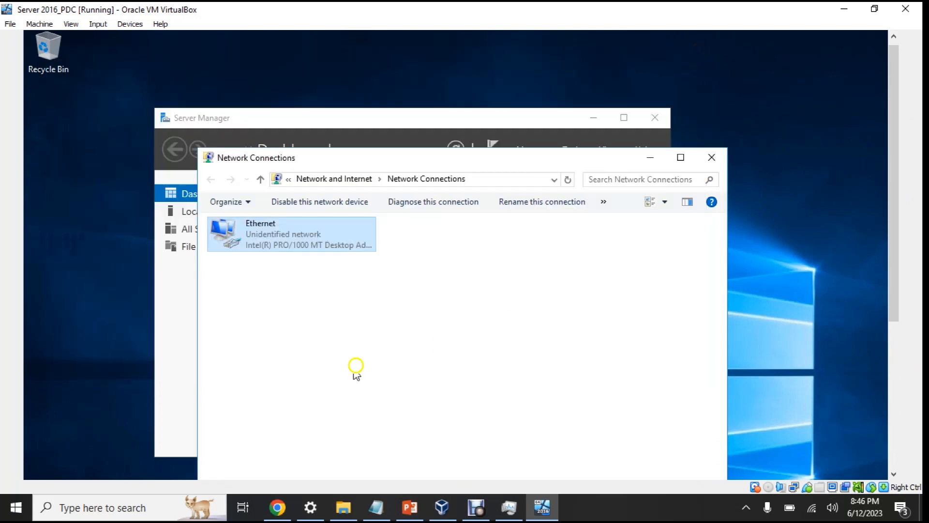
View the drives under This PC in File Explorer, then close Explorer
{"action": "left_click", "coordinate": [310, 132]}
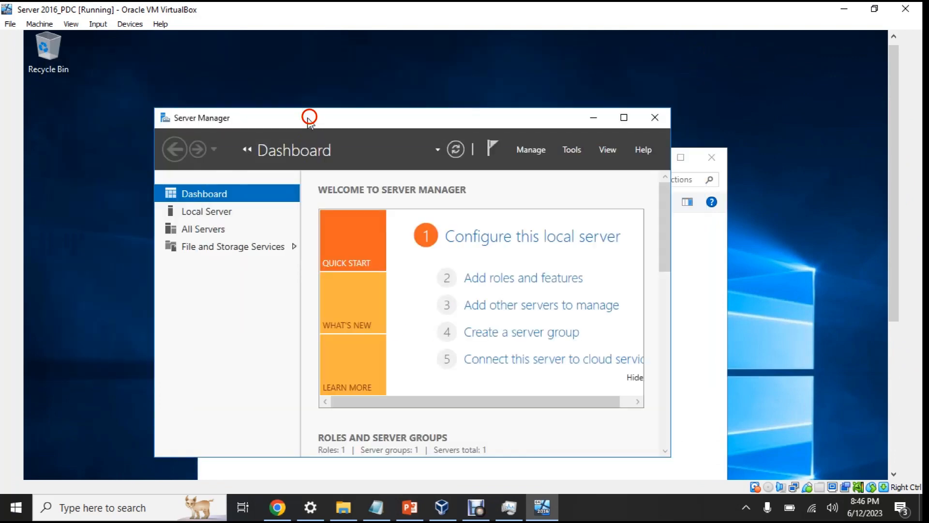
{"action": "left_click", "coordinate": [895, 335]}
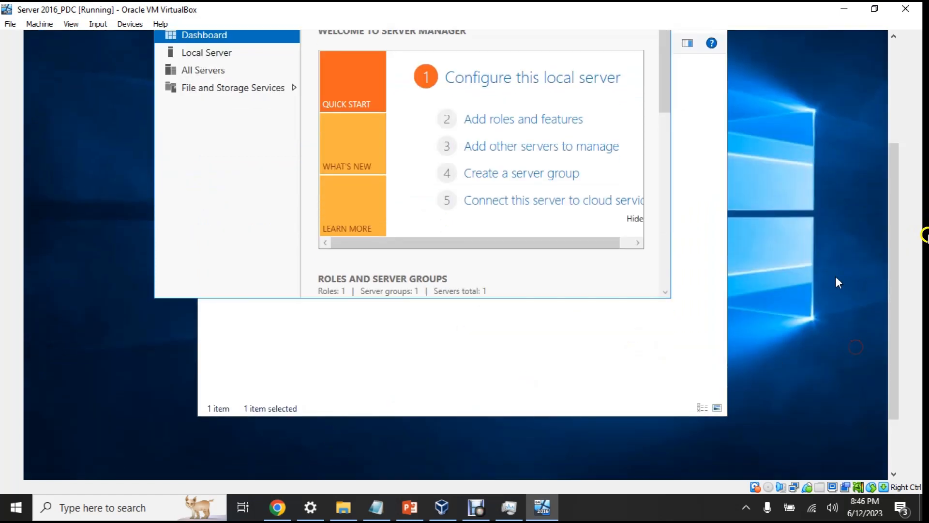
{"action": "left_click_drag", "start_coordinate": [896, 252], "coordinate": [894, 336]}
{"action": "left_click", "coordinate": [171, 463]}
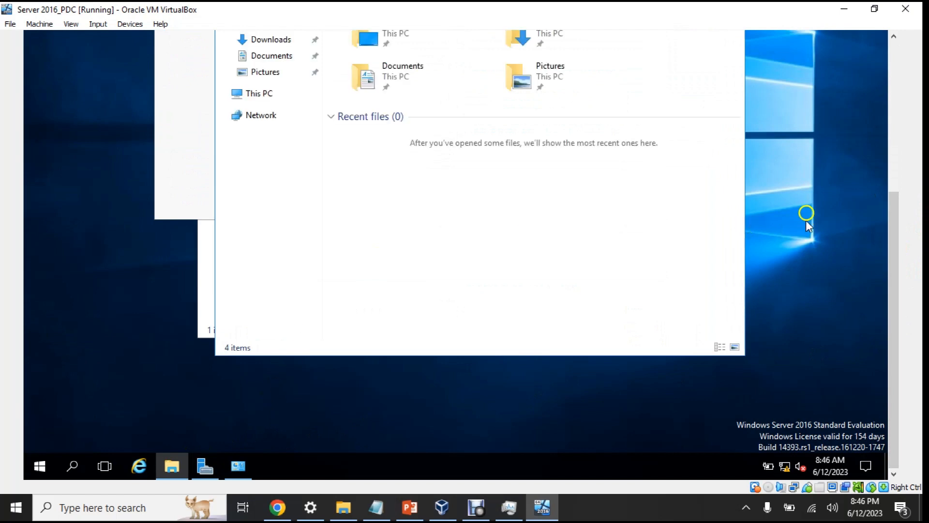
{"action": "left_click", "coordinate": [260, 93]}
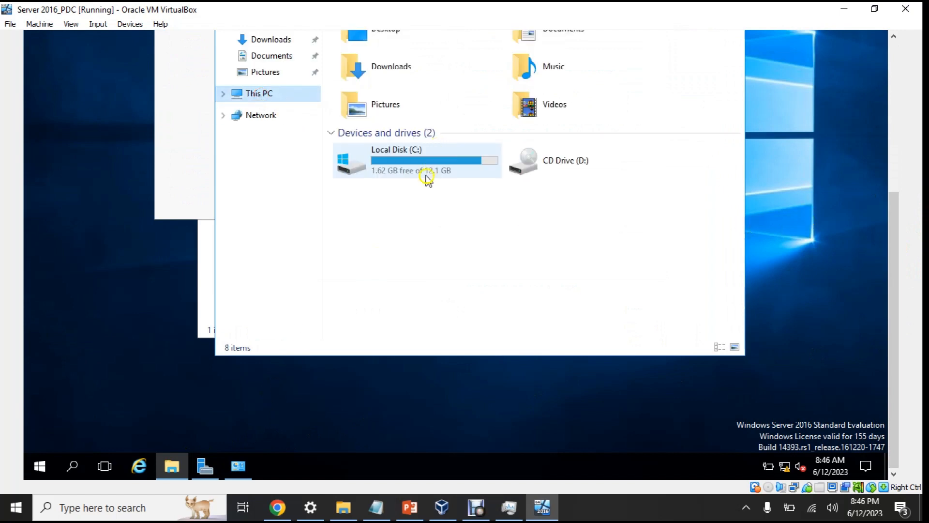
{"action": "left_click_drag", "start_coordinate": [905, 231], "coordinate": [912, 104]}
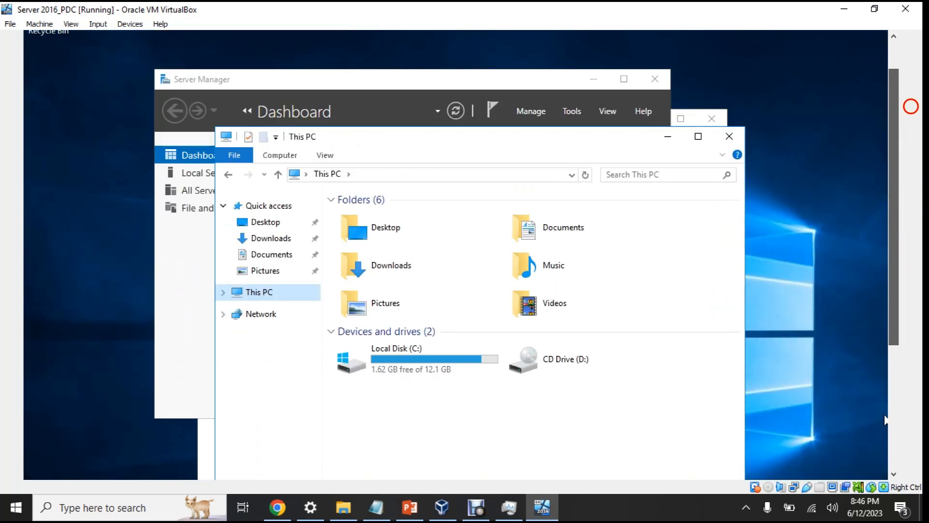
{"action": "left_click", "coordinate": [736, 137]}
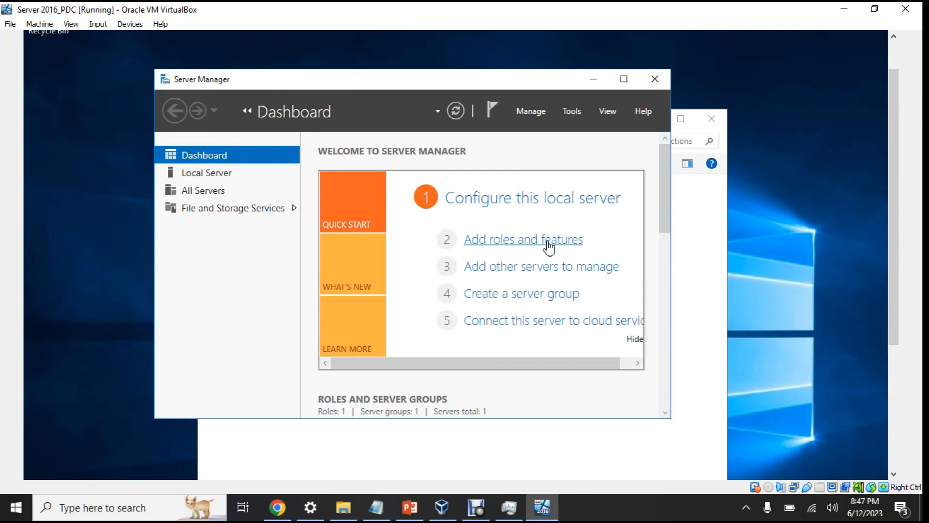
Start Add Roles and Features from Server Manager's Manage menu and reach the installation type page
{"action": "left_click", "coordinate": [510, 240]}
{"action": "left_click", "coordinate": [539, 109]}
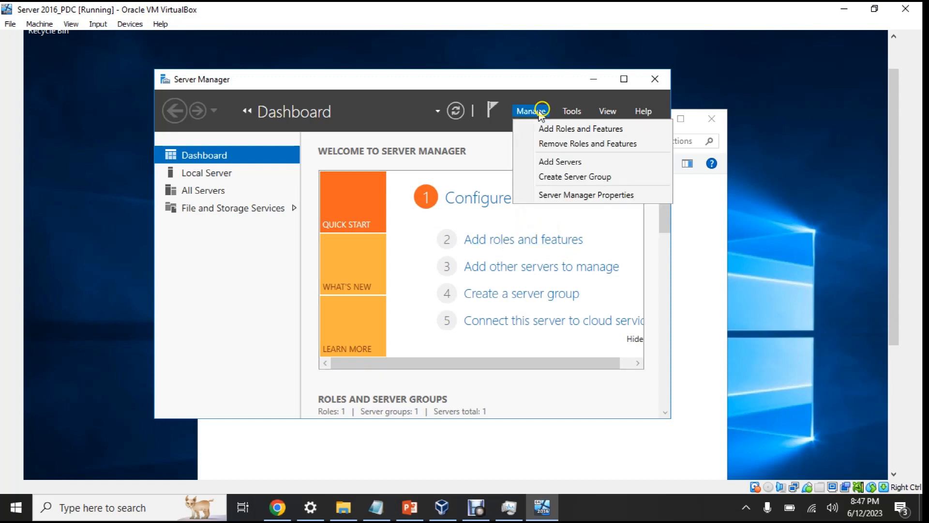
{"action": "left_click", "coordinate": [546, 134]}
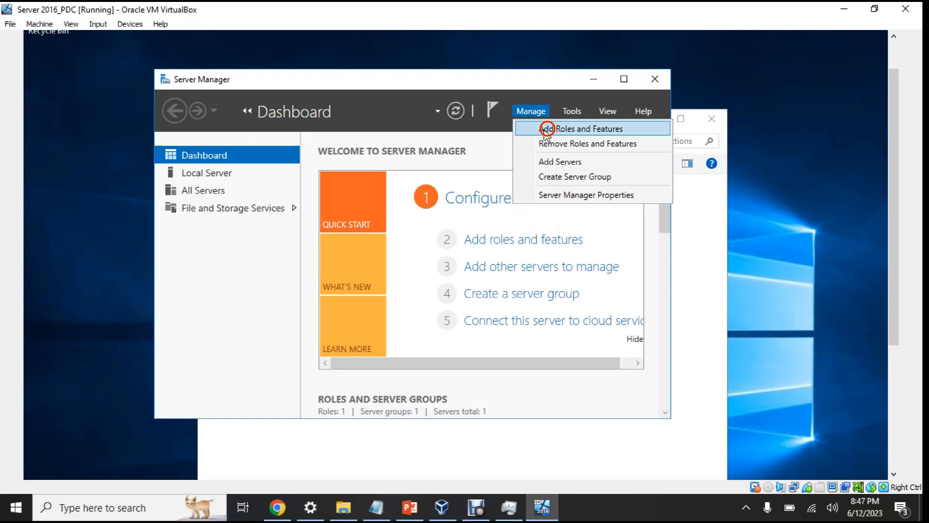
{"action": "left_click", "coordinate": [424, 390]}
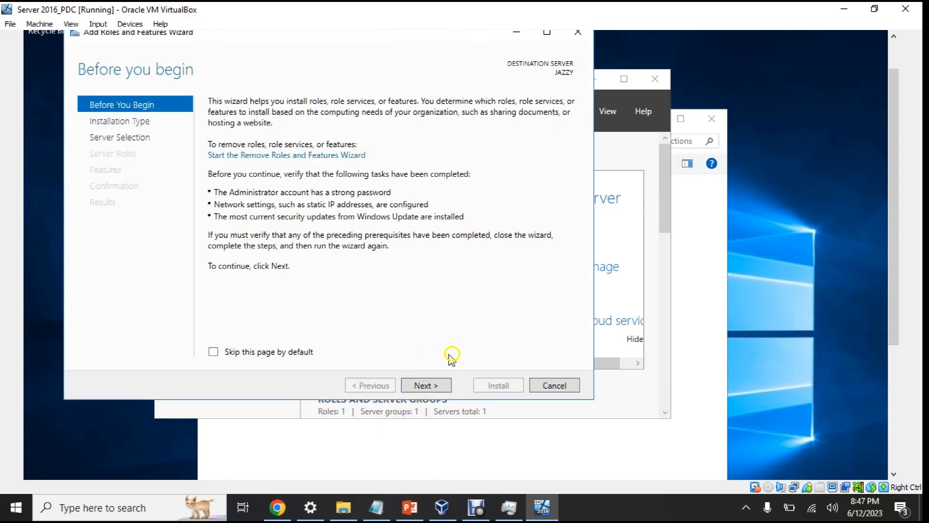
{"action": "left_click", "coordinate": [422, 386]}
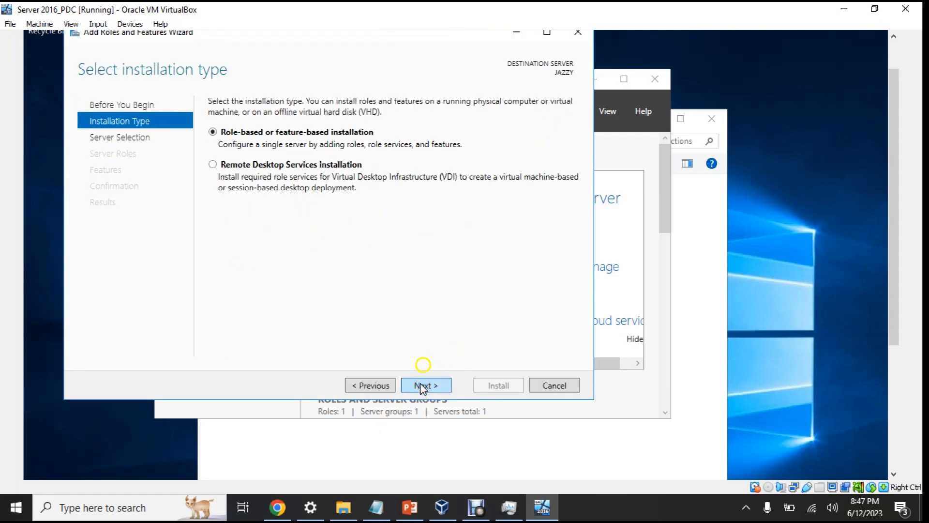
{"action": "left_click", "coordinate": [476, 507]}
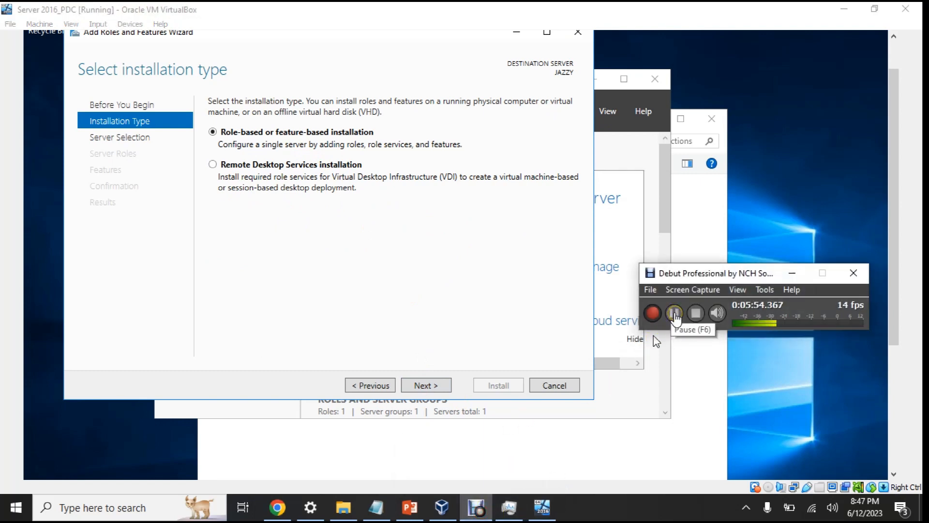
{"action": "left_click", "coordinate": [674, 319]}
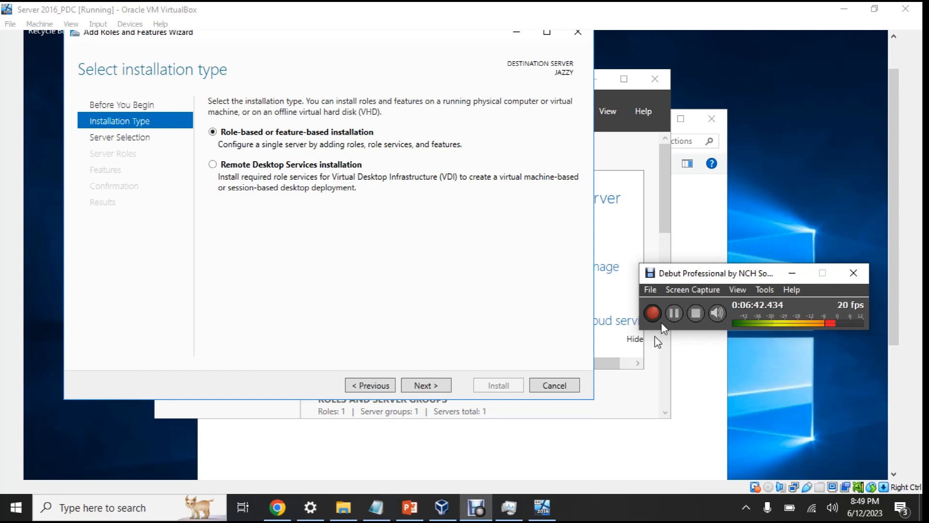
Keep role-based installation and target the local server
{"action": "left_click", "coordinate": [673, 321]}
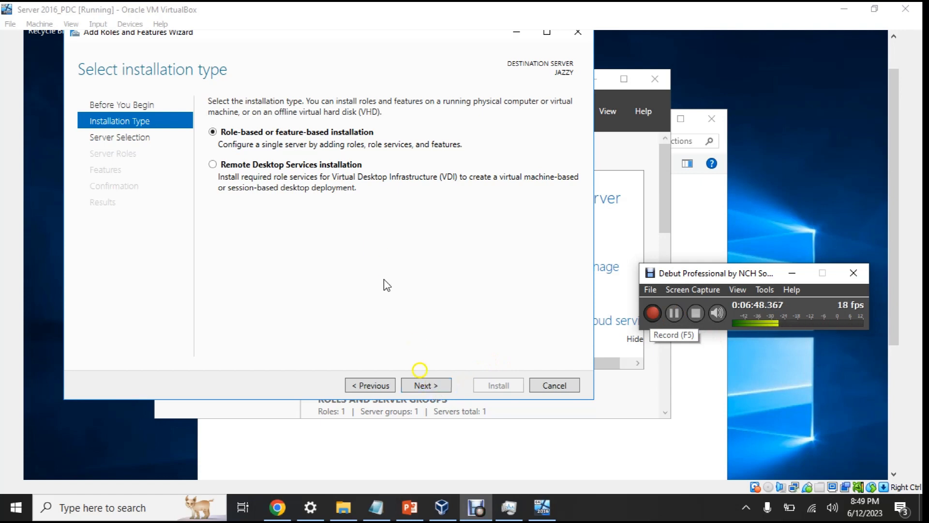
{"action": "left_click", "coordinate": [432, 387]}
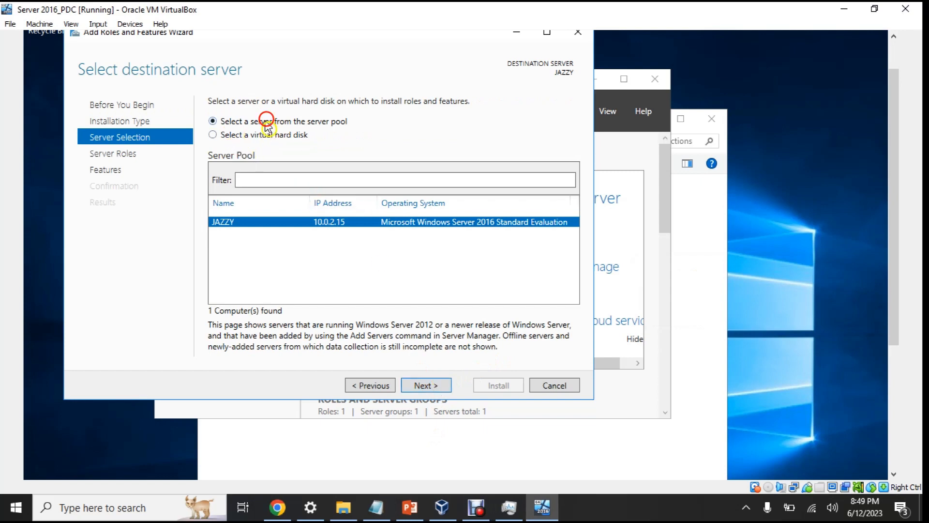
{"action": "left_click", "coordinate": [437, 386]}
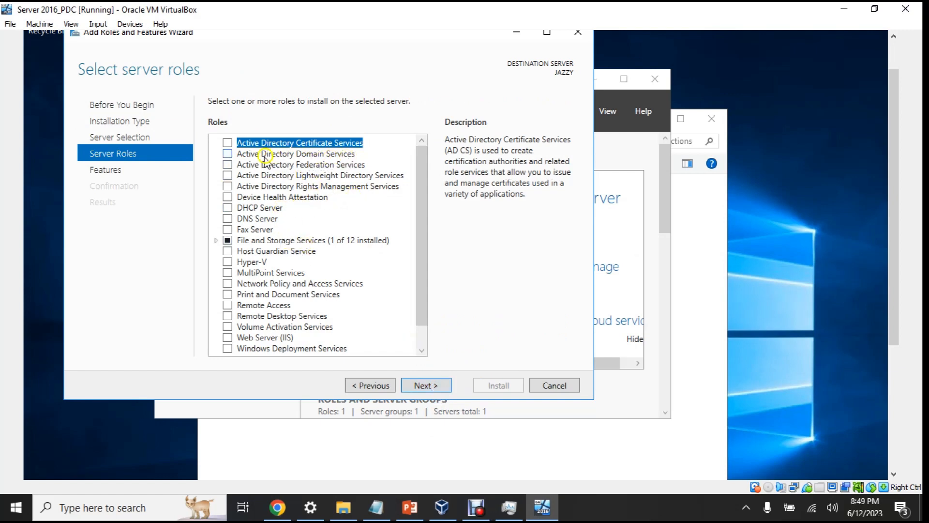
Tick Active Directory Domain Services, add its required features, and advance past Features and AD DS pages
{"action": "left_click", "coordinate": [228, 154]}
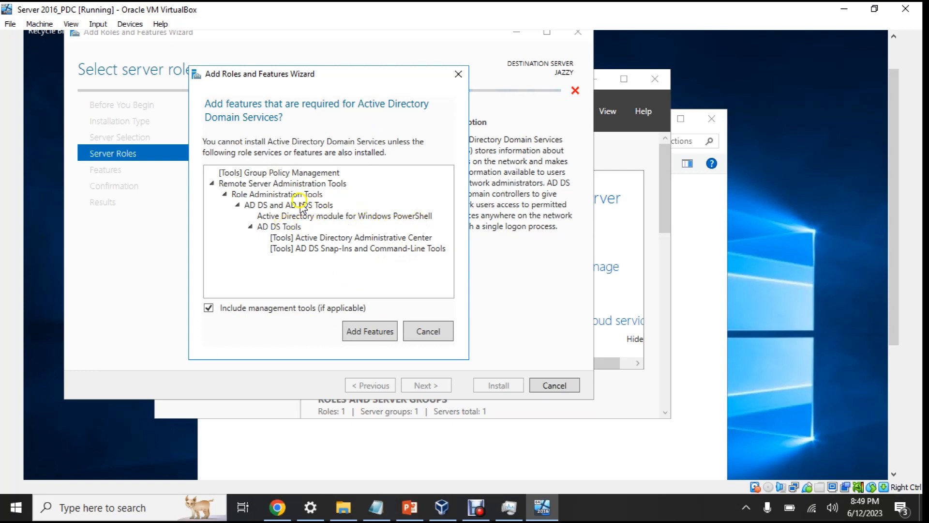
{"action": "left_click", "coordinate": [377, 331]}
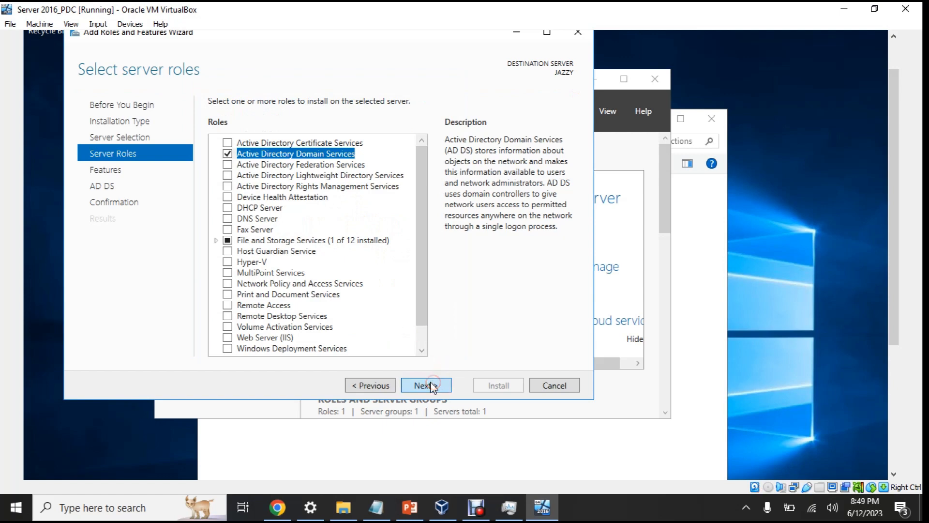
{"action": "left_click", "coordinate": [431, 382]}
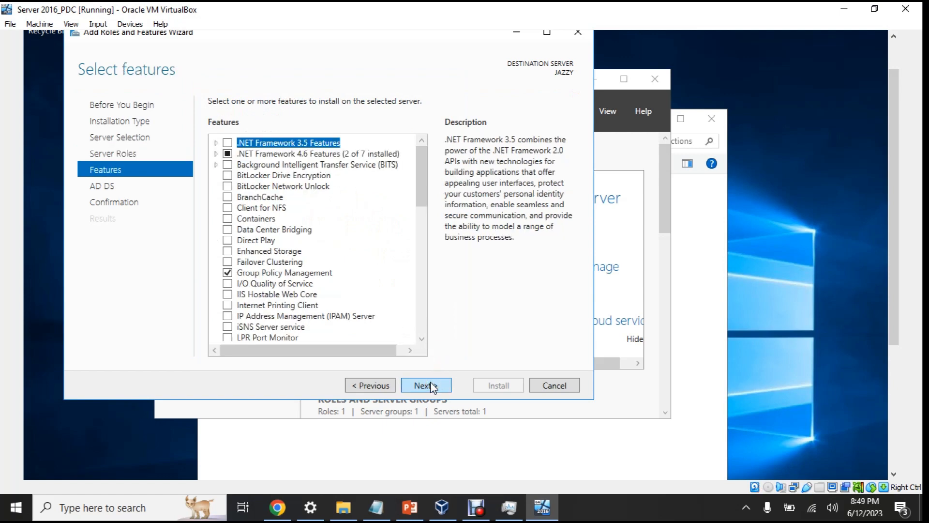
{"action": "left_click", "coordinate": [432, 383]}
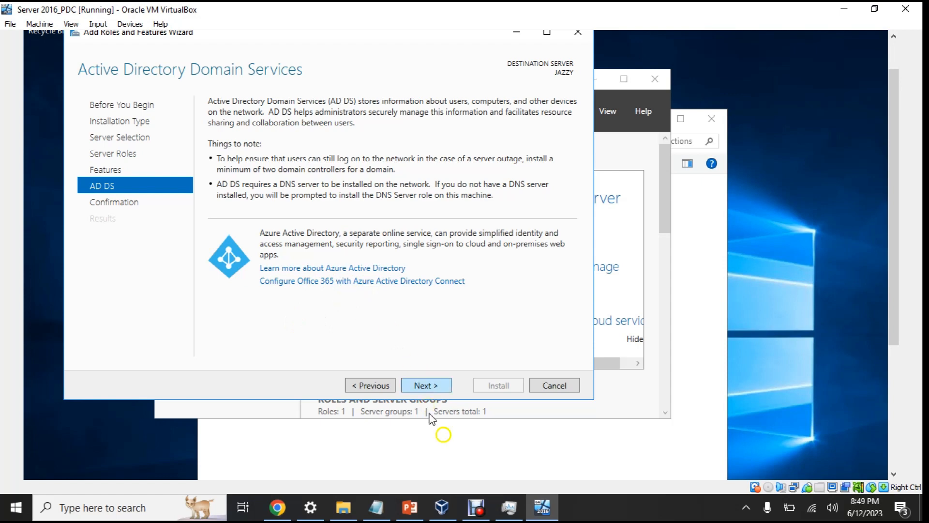
{"action": "left_click", "coordinate": [476, 507]}
Enable automatic restart if required on the Confirmation page and install AD DS with its tools
{"action": "left_click", "coordinate": [660, 314]}
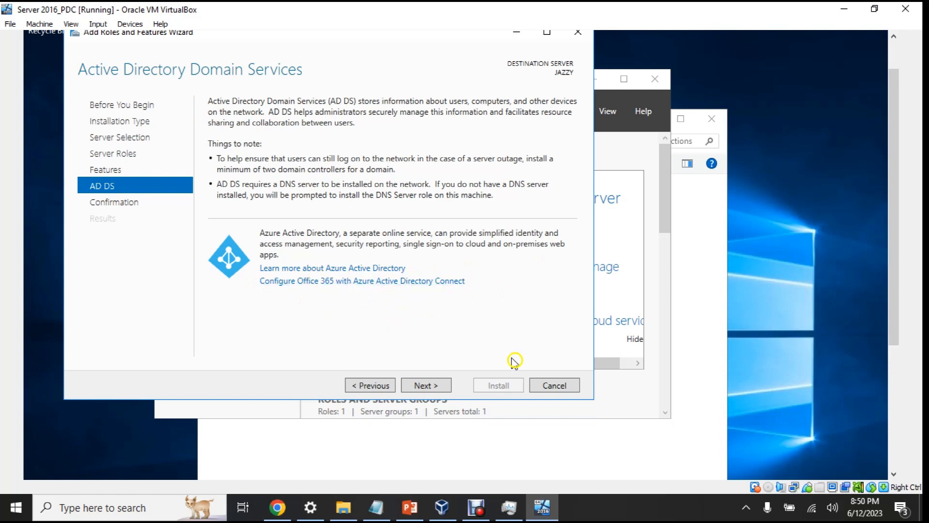
{"action": "left_click", "coordinate": [432, 386]}
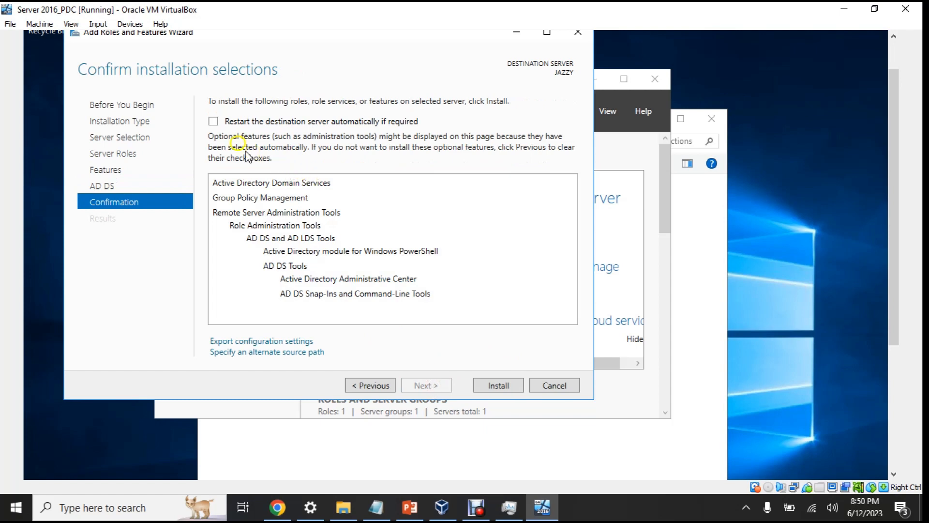
{"action": "left_click", "coordinate": [213, 121]}
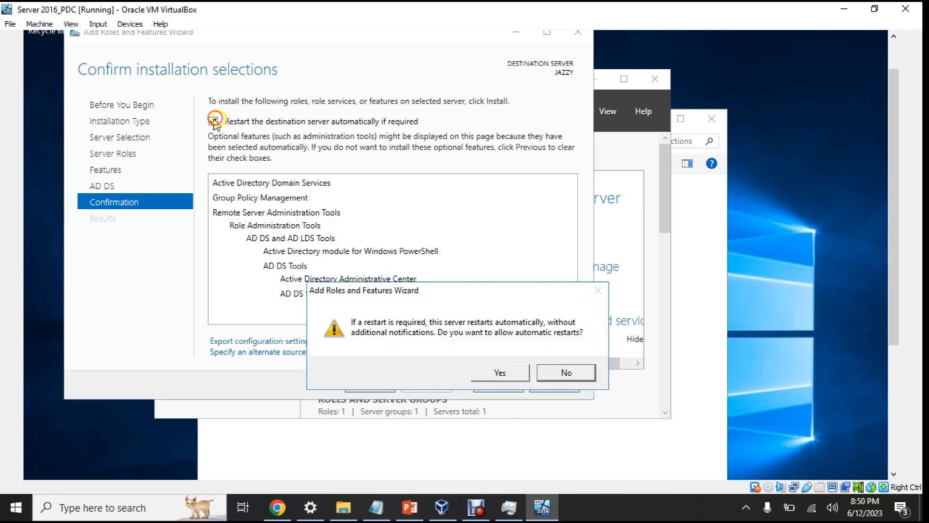
{"action": "left_click", "coordinate": [505, 373]}
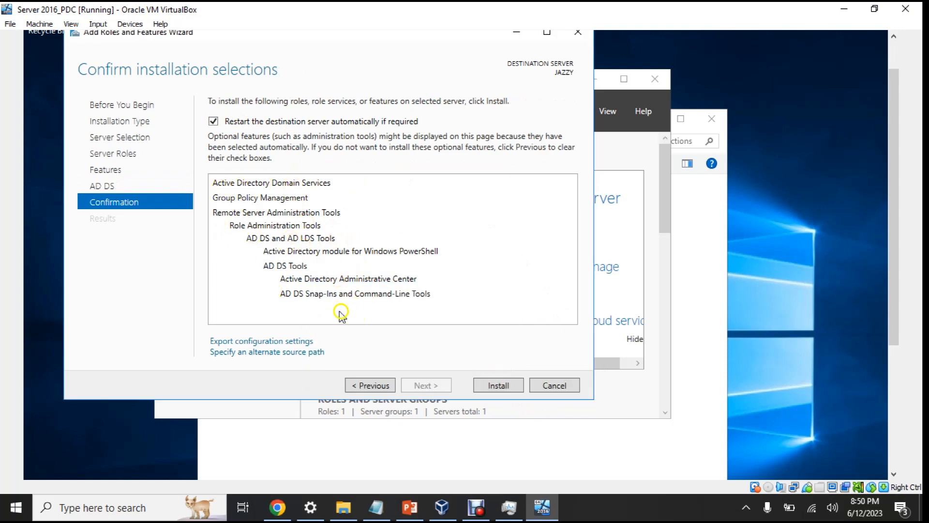
{"action": "left_click", "coordinate": [492, 386]}
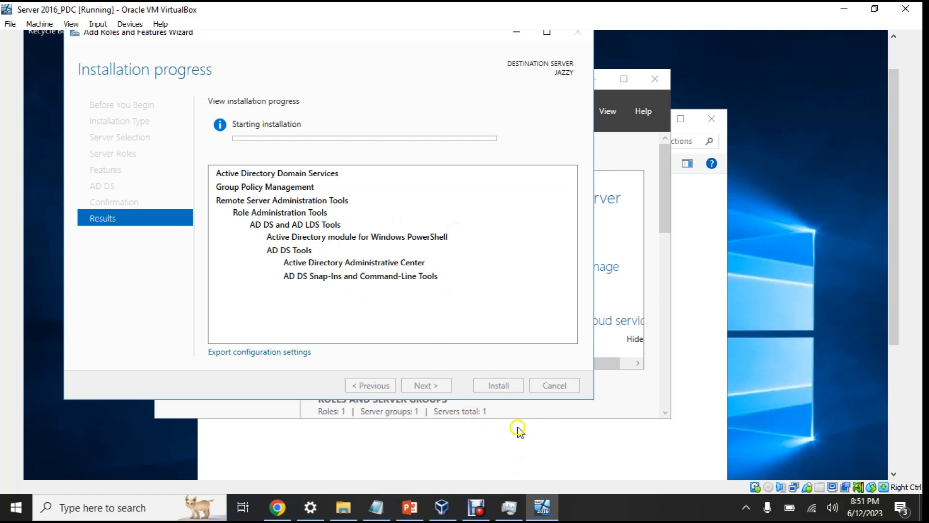
Once AD DS installs successfully, show slide 2 on Active Directory in the ADDS_INSTALLATION deck
{"action": "left_click", "coordinate": [477, 507]}
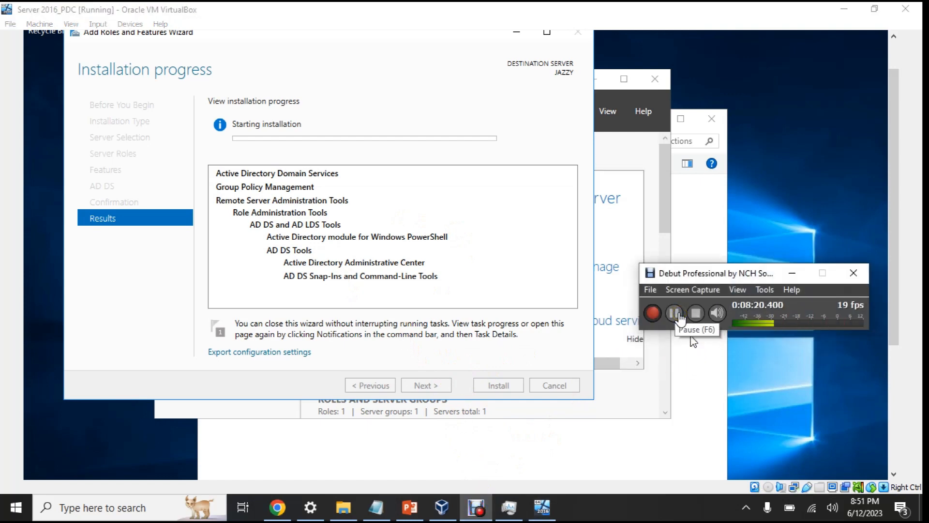
{"action": "left_click", "coordinate": [679, 317]}
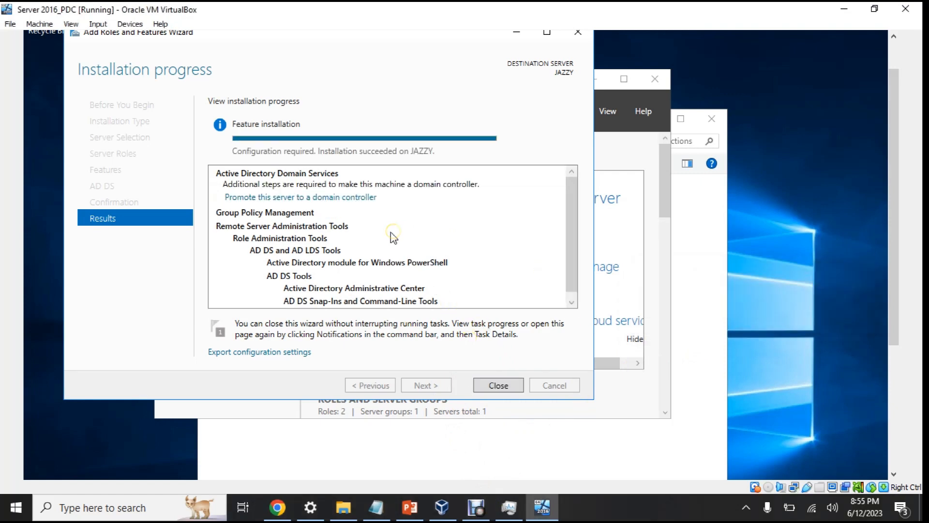
{"action": "left_click", "coordinate": [410, 507]}
{"action": "left_click", "coordinate": [104, 230]}
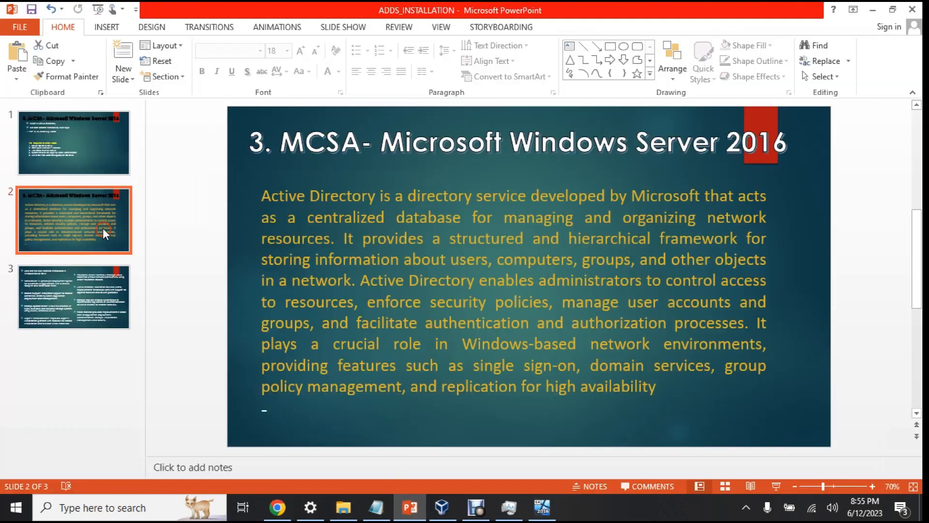
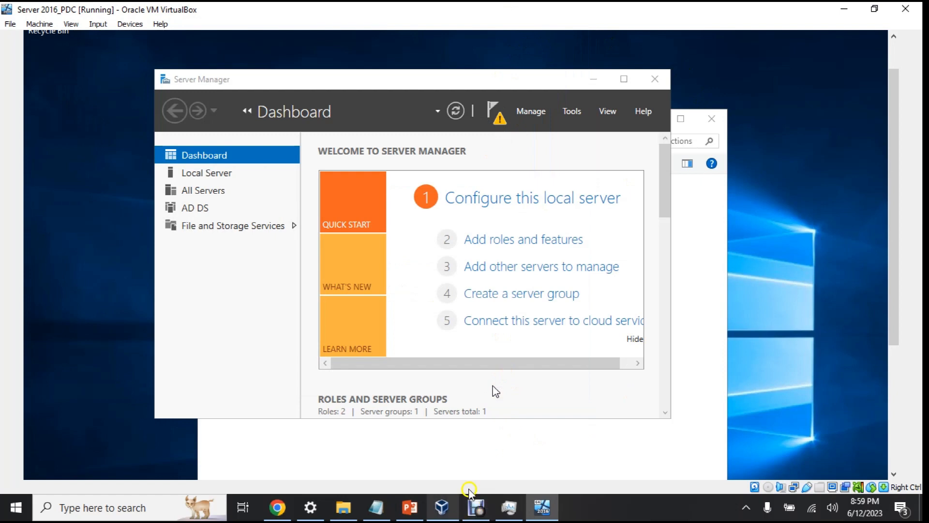
Bring up Server Manager's notification flag to show the pending post-deployment configuration task
{"action": "left_click", "coordinate": [476, 507]}
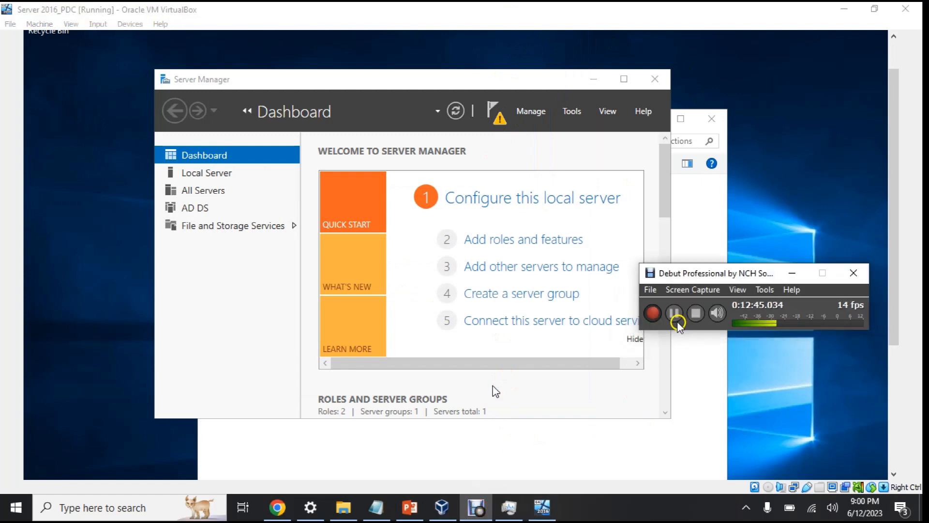
{"action": "left_click", "coordinate": [680, 316]}
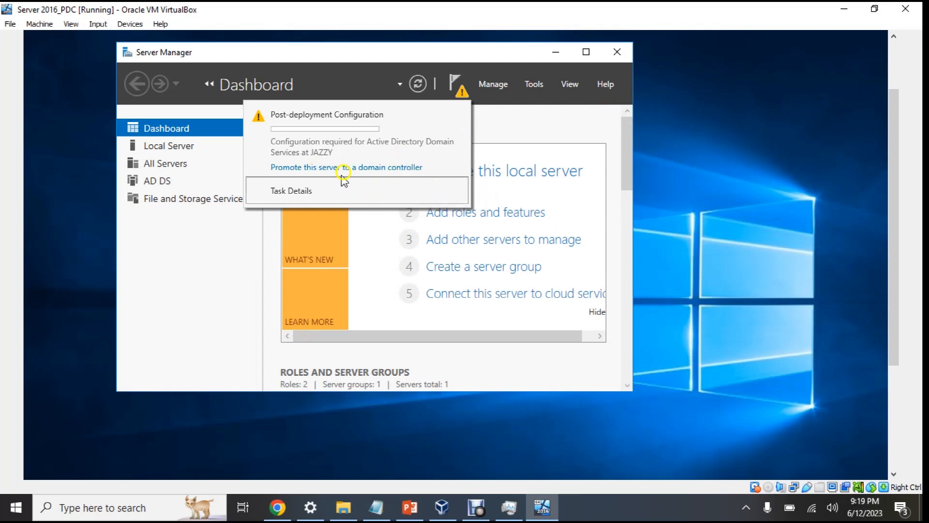
Choose 'Promote this server to a domain controller' from the notification flag to launch the AD DS wizard
{"action": "left_click", "coordinate": [455, 87]}
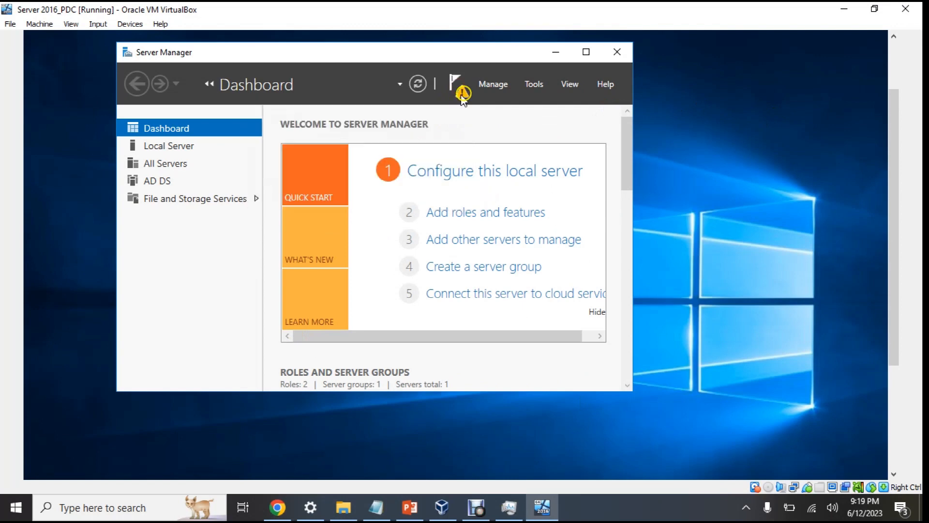
{"action": "left_click", "coordinate": [456, 87]}
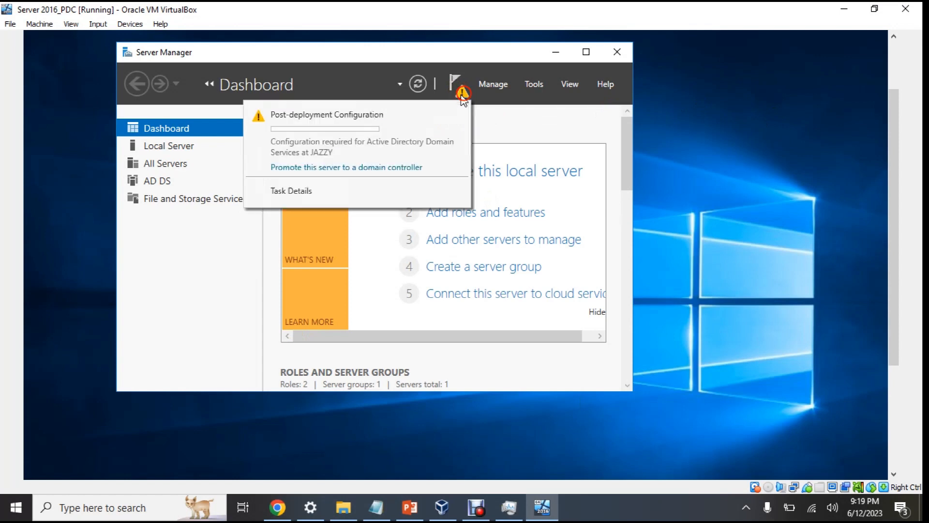
{"action": "left_click", "coordinate": [340, 167]}
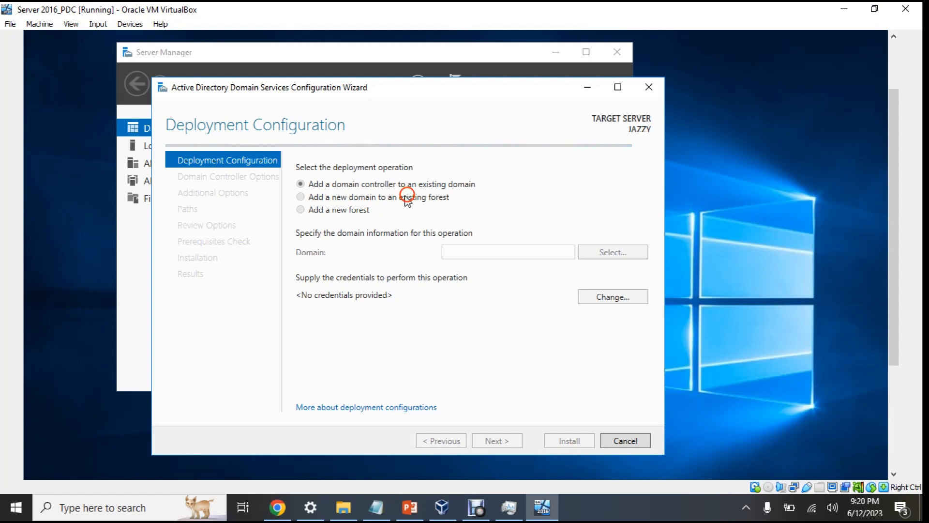
Preview the existing-domain and existing-forest deployment options, then settle on 'Add a new forest'
{"action": "left_click", "coordinate": [303, 197]}
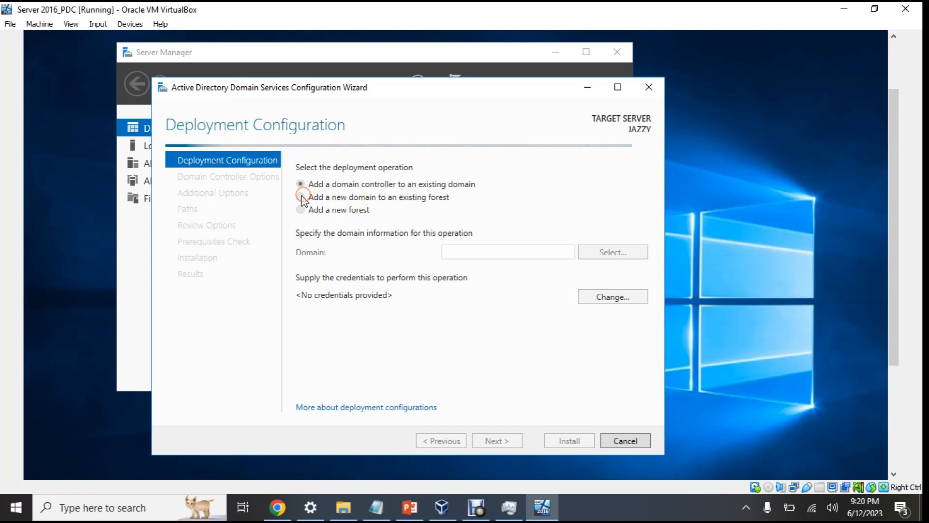
{"action": "left_click", "coordinate": [304, 217]}
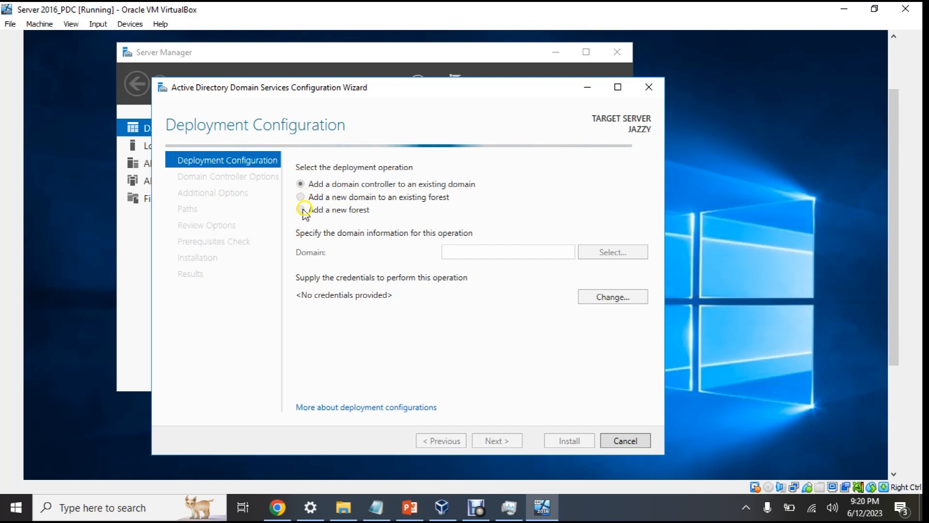
{"action": "left_click", "coordinate": [302, 210]}
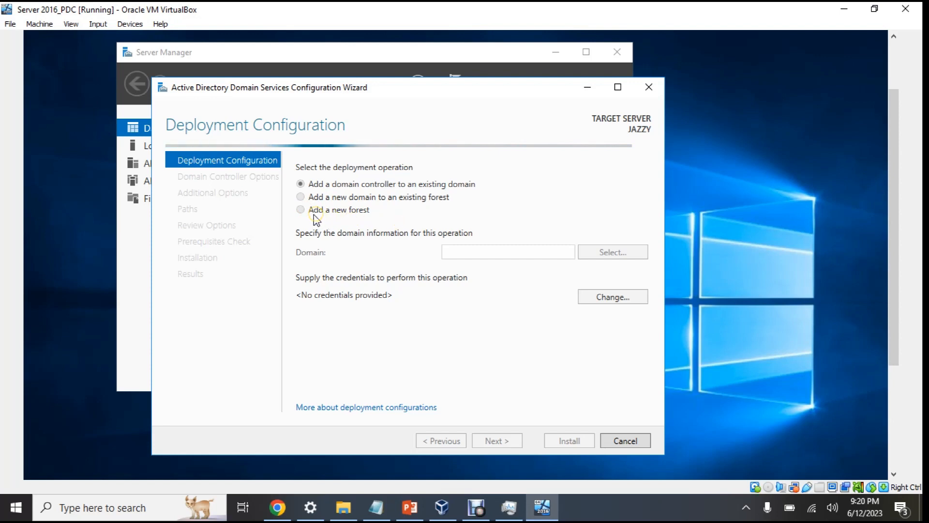
{"action": "left_click", "coordinate": [477, 509]}
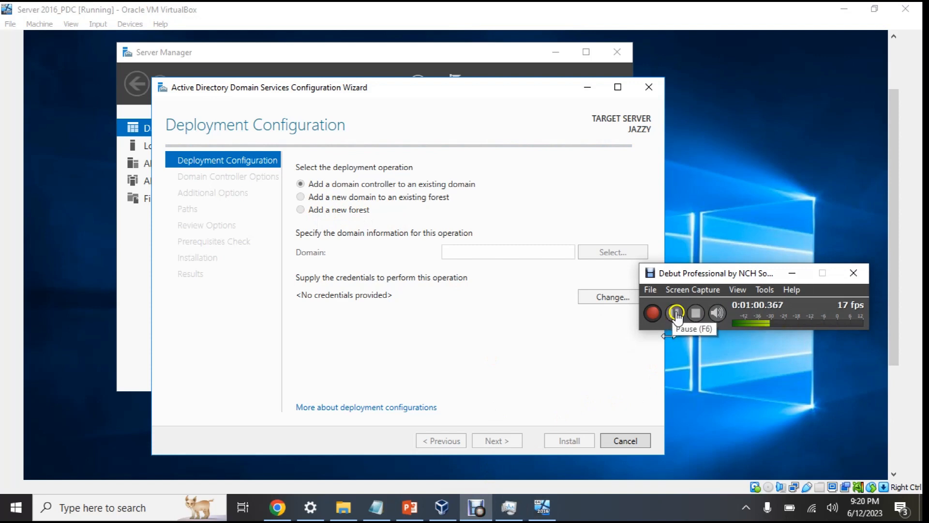
{"action": "left_click", "coordinate": [680, 311]}
{"action": "left_click", "coordinate": [322, 209]}
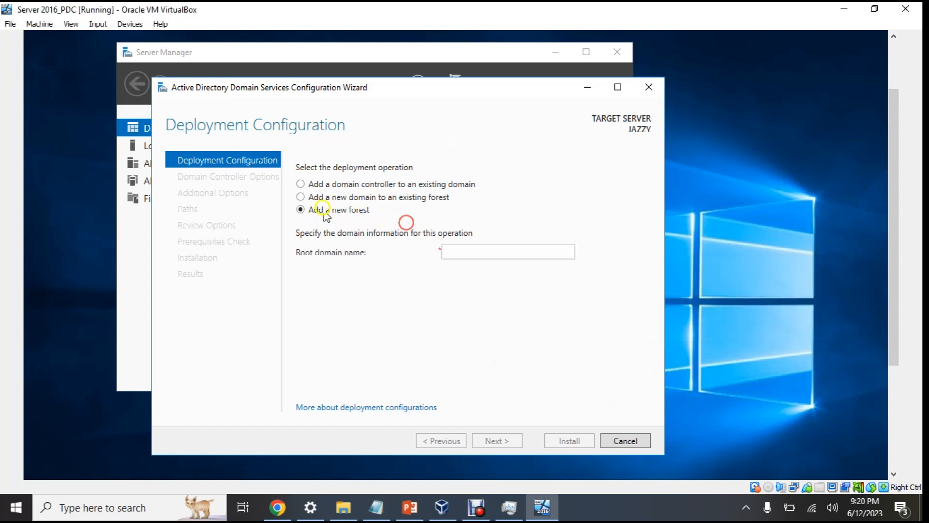
{"action": "left_click", "coordinate": [302, 195]}
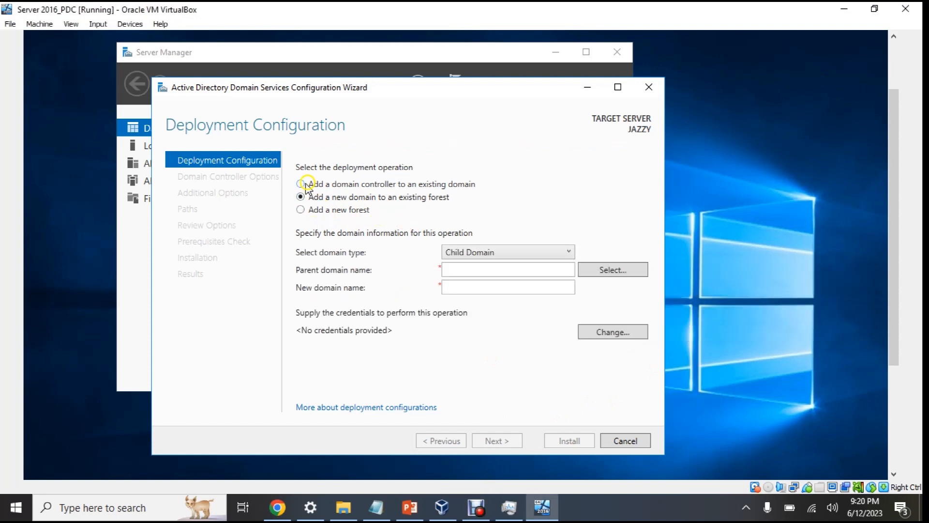
{"action": "left_click", "coordinate": [306, 184]}
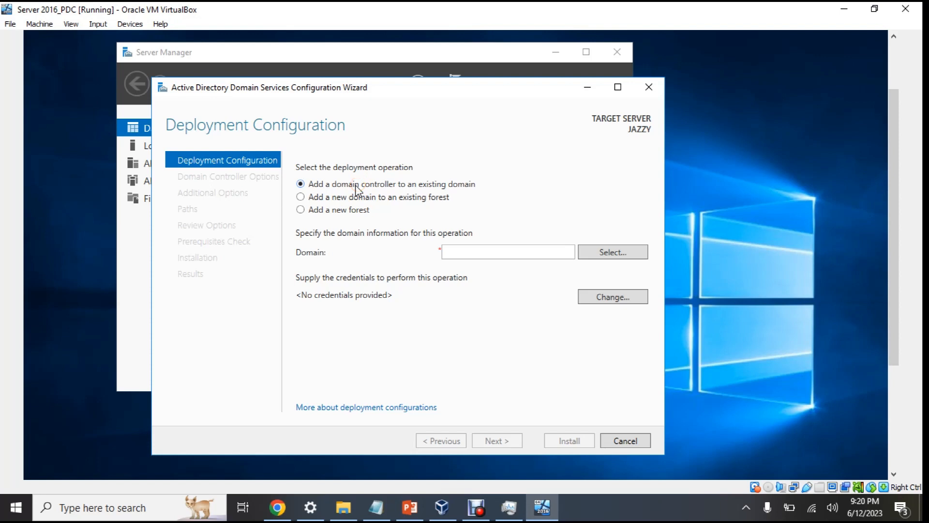
{"action": "left_click", "coordinate": [422, 183]}
{"action": "left_click", "coordinate": [383, 197]}
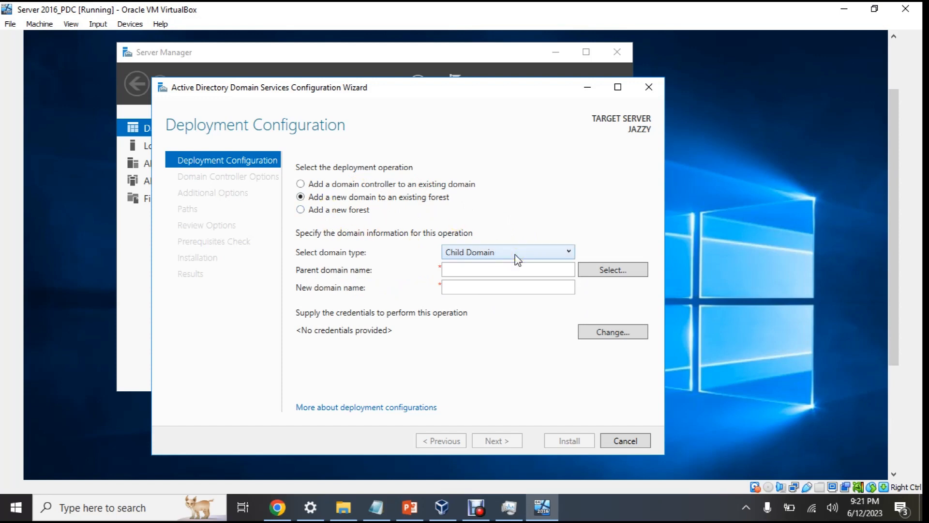
{"action": "left_click", "coordinate": [332, 212]}
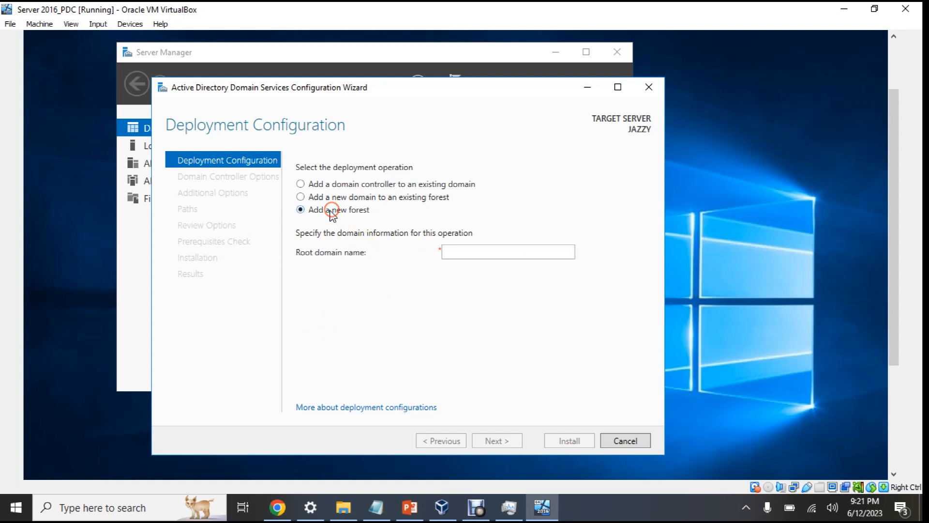
Enter jazzy.com as the root domain name and advance to Domain Controller Options
{"action": "left_click", "coordinate": [463, 251]}
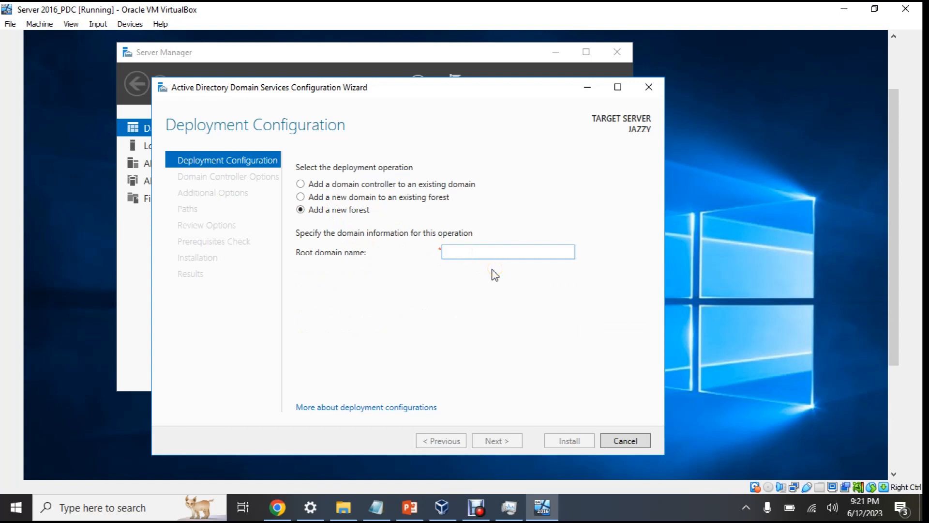
{"action": "type", "text": "jazzy.com"}
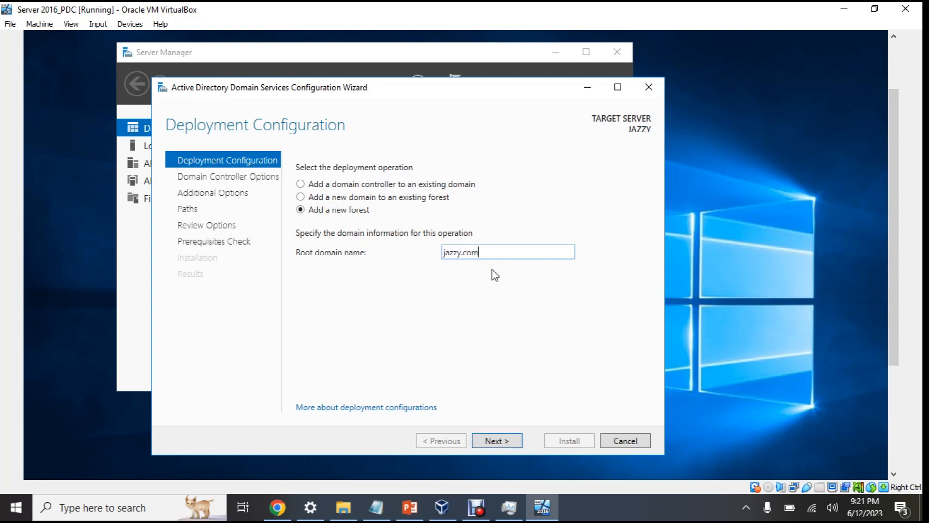
{"action": "left_click", "coordinate": [499, 445]}
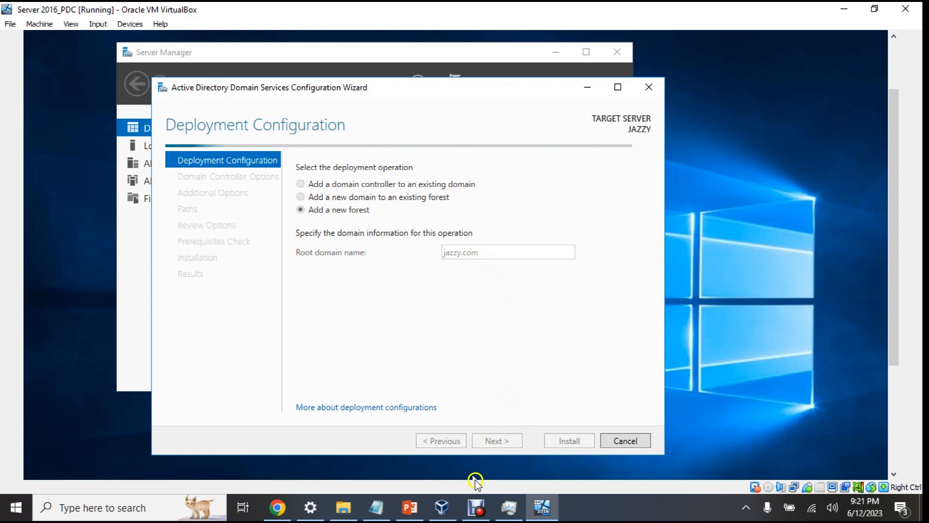
{"action": "left_click", "coordinate": [476, 508]}
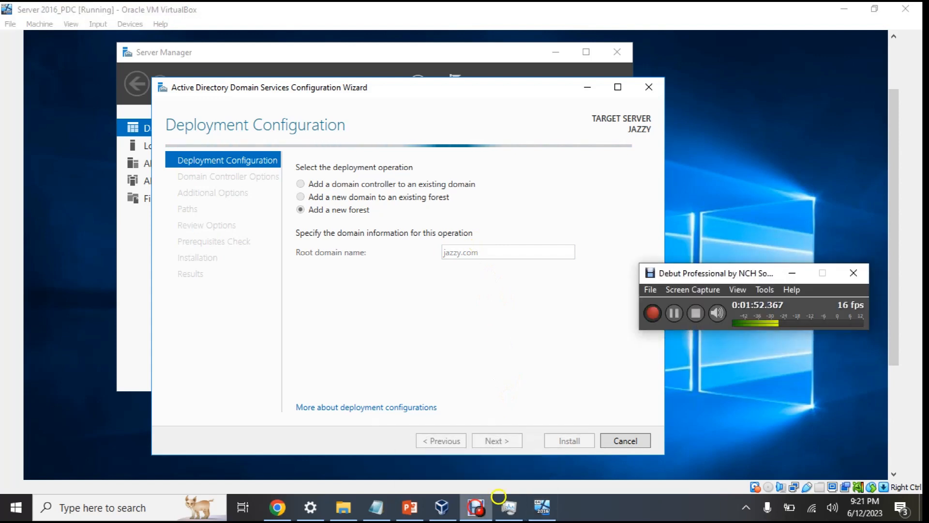
{"action": "left_click_drag", "start_coordinate": [716, 271], "coordinate": [762, 139]}
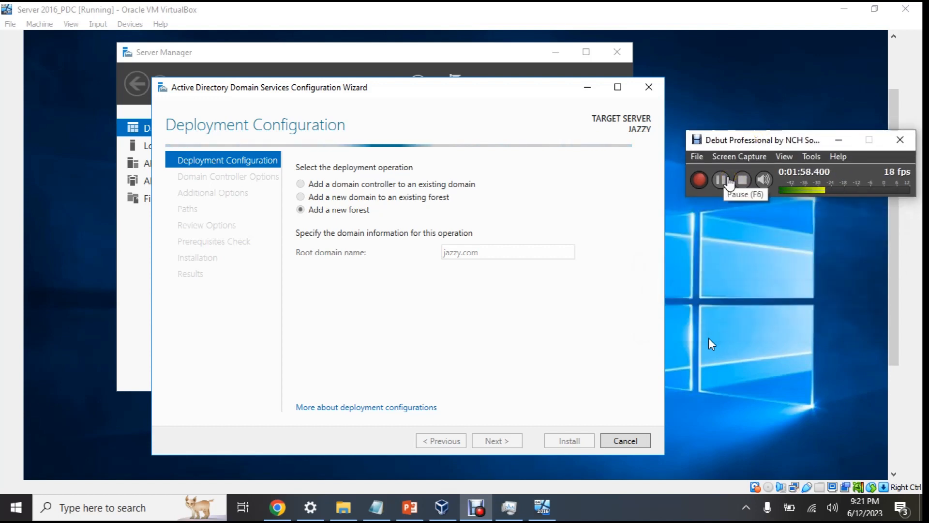
{"action": "left_click", "coordinate": [730, 182]}
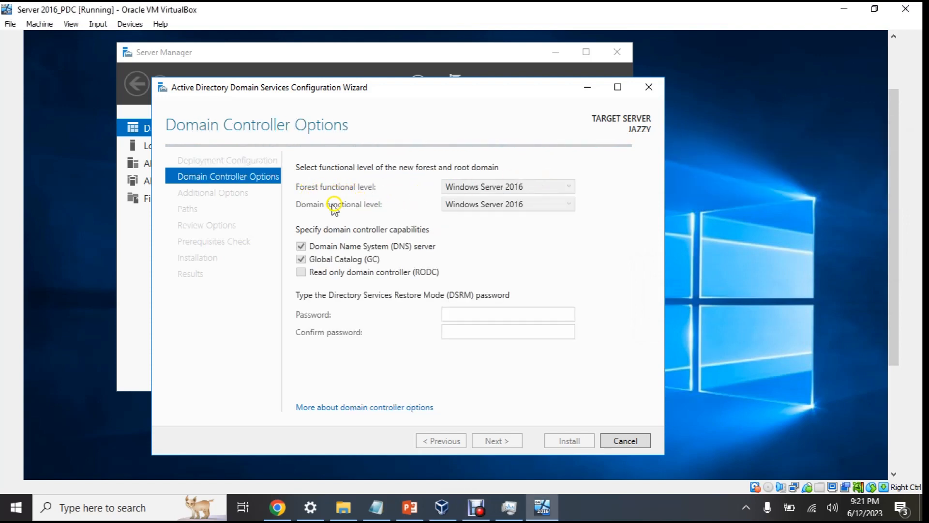
{"action": "left_click", "coordinate": [504, 189]}
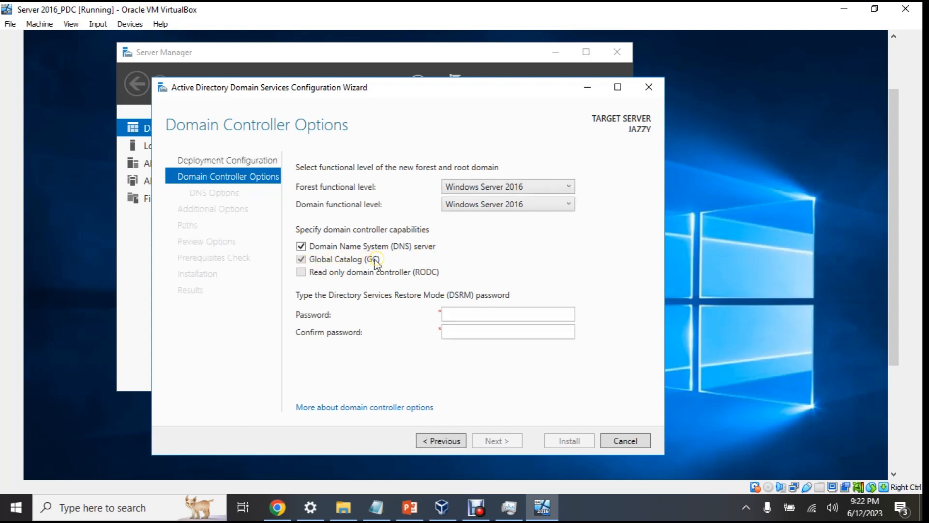
{"action": "left_click", "coordinate": [517, 188]}
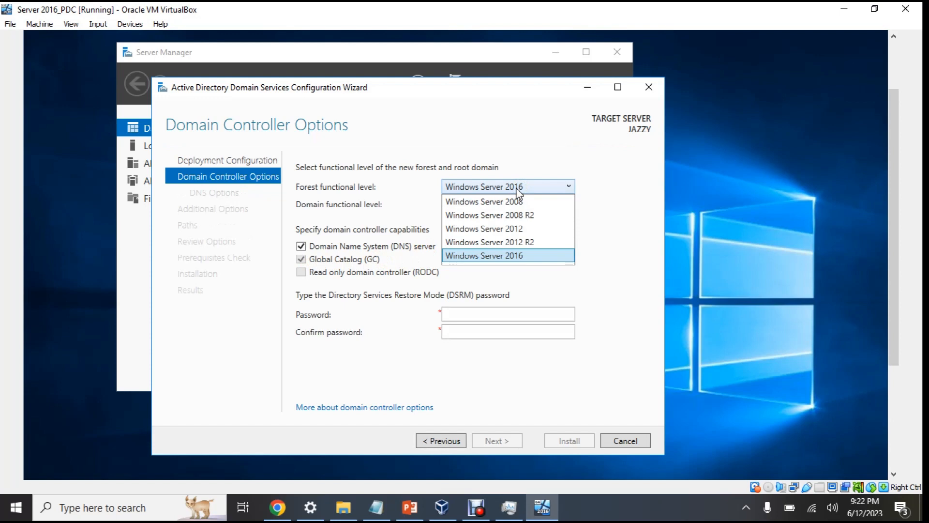
{"action": "left_click", "coordinate": [518, 187]}
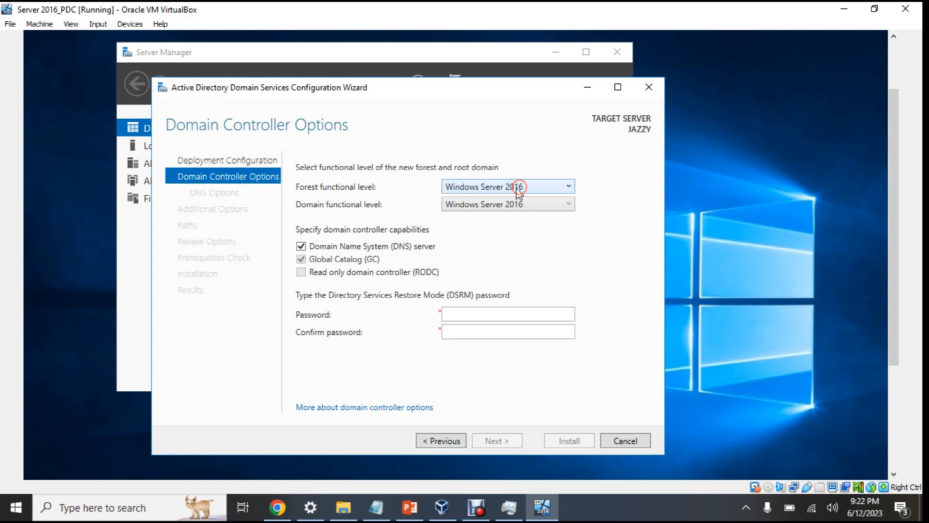
{"action": "left_click", "coordinate": [493, 205]}
{"action": "left_click", "coordinate": [491, 208]}
{"action": "left_click", "coordinate": [496, 187]}
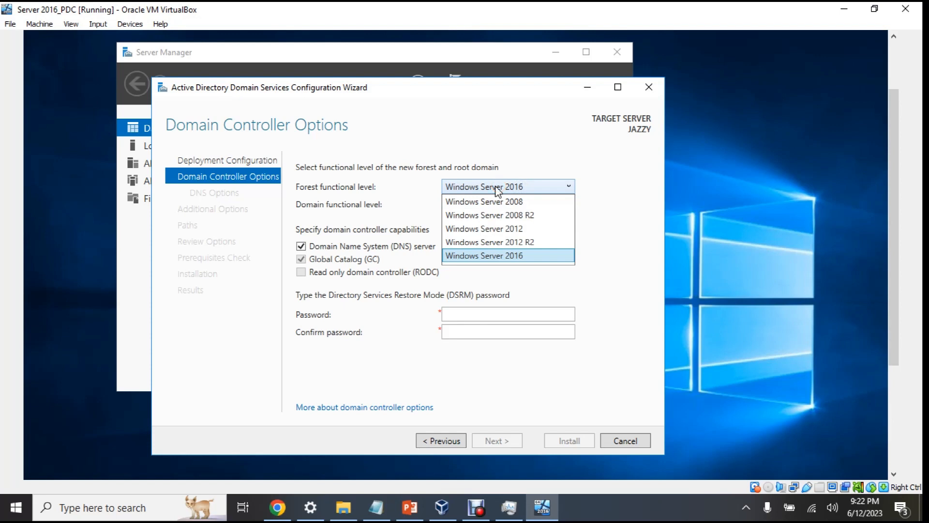
{"action": "left_click", "coordinate": [497, 188]}
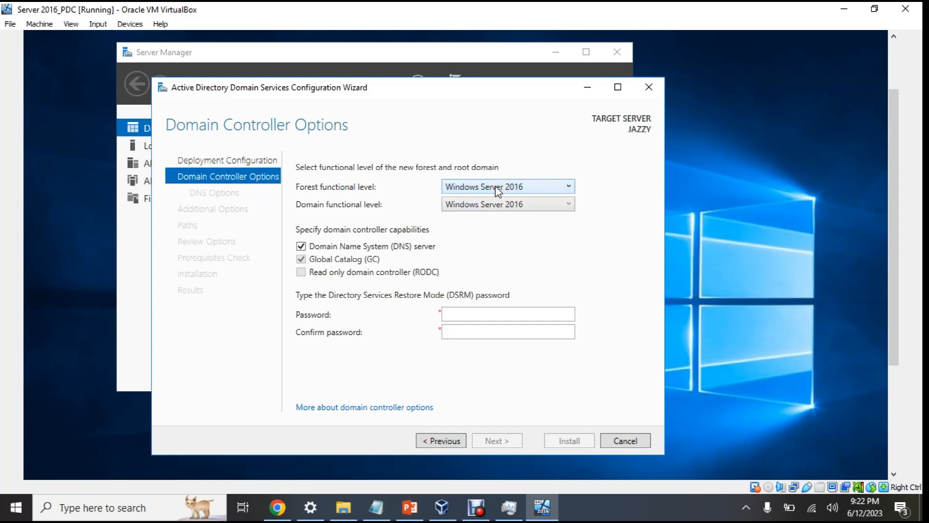
{"action": "left_click", "coordinate": [335, 272]}
{"action": "left_click", "coordinate": [305, 271]}
{"action": "left_click", "coordinate": [313, 274]}
{"action": "left_click", "coordinate": [461, 312]}
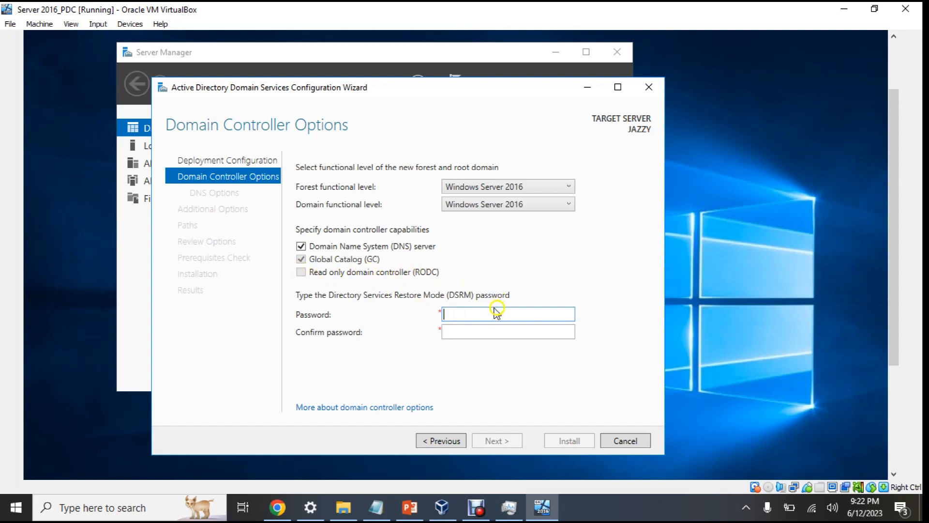
Enter and confirm the DSRM password, then move on to DNS Options
{"action": "left_click", "coordinate": [468, 314]}
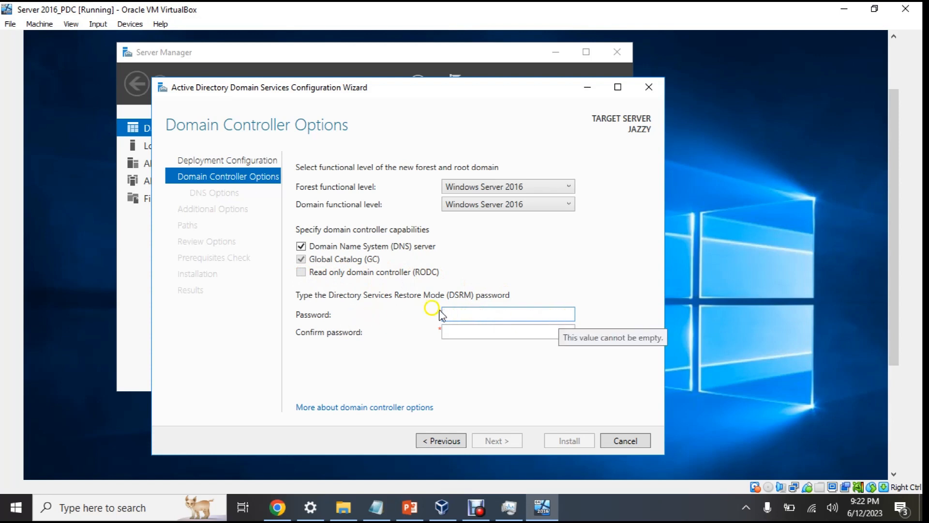
{"action": "left_click", "coordinate": [468, 313]}
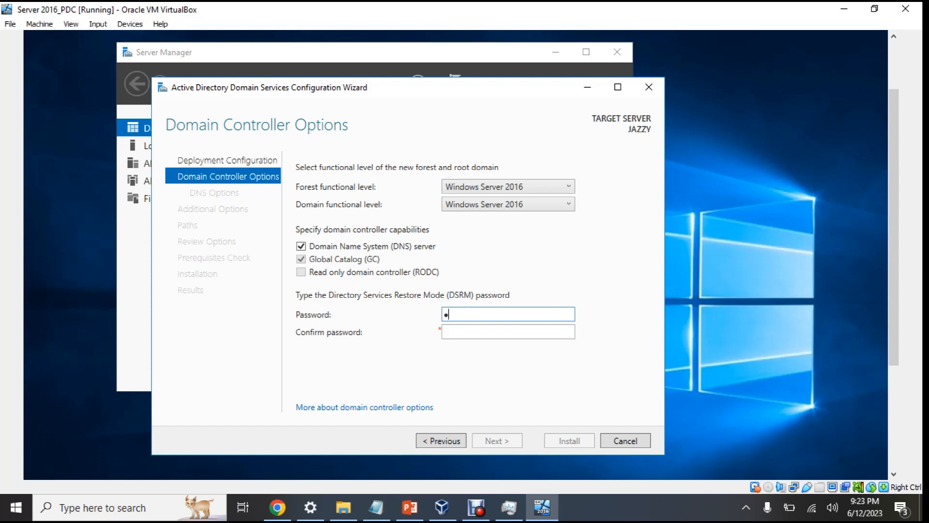
{"action": "key", "text": "Tab"}
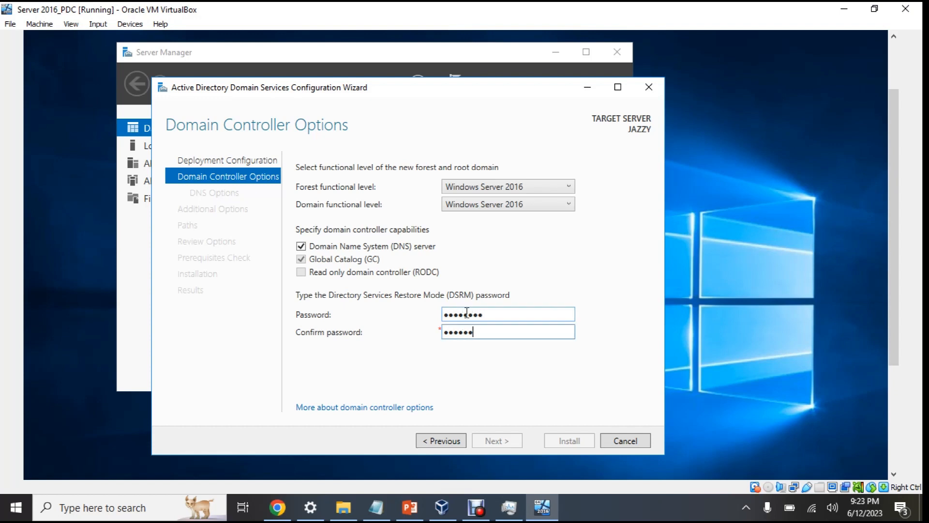
{"action": "type", "text": "***"}
{"action": "left_click", "coordinate": [498, 440]}
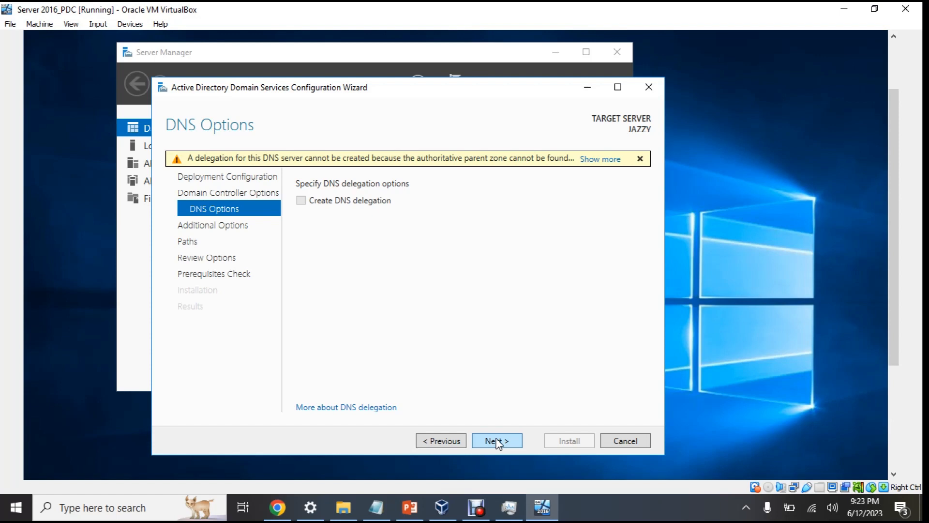
Continue past DNS Options without creating a DNS delegation
{"action": "left_click", "coordinate": [497, 441]}
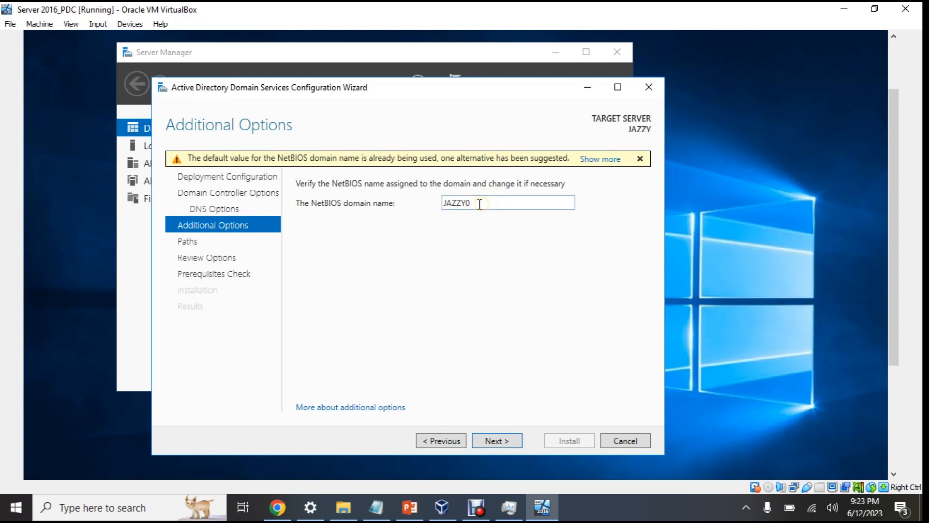
Keep the suggested NetBIOS name JAZZY0 and advance to the Paths page
{"action": "left_click", "coordinate": [492, 438]}
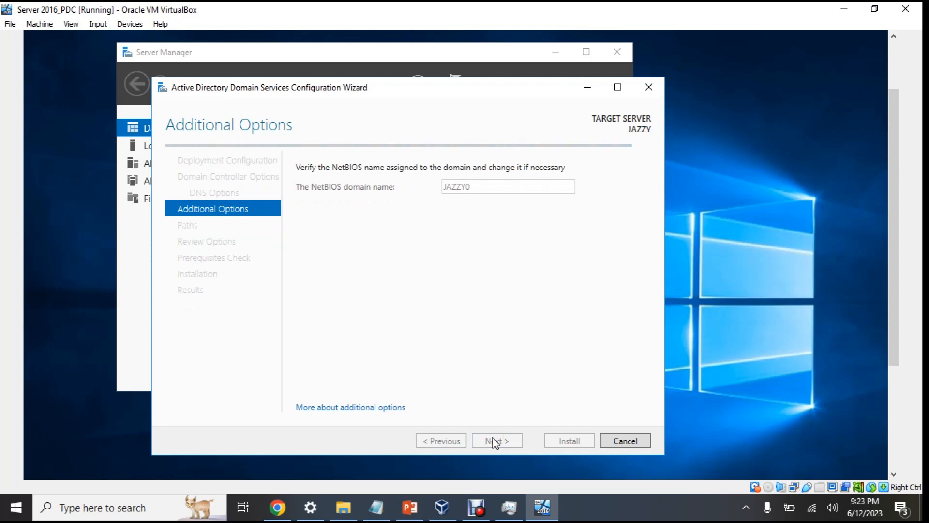
{"action": "left_click", "coordinate": [495, 441]}
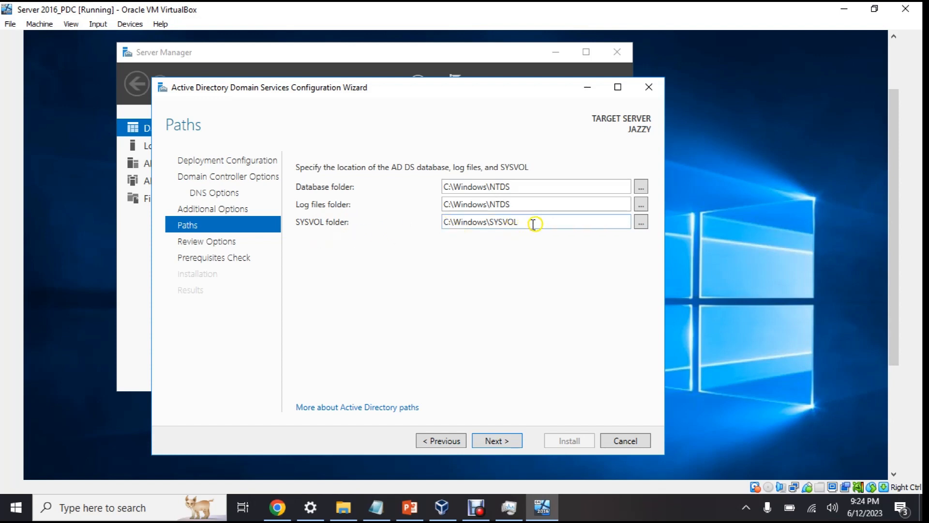
Accept default C:\Windows\NTDS and SYSVOL paths, review the summary, and run the prerequisites check
{"action": "left_click", "coordinate": [497, 440]}
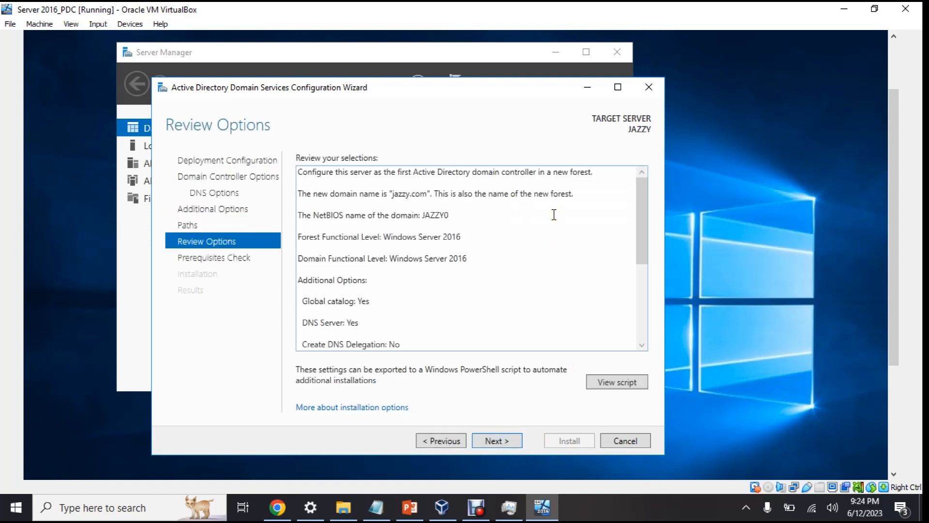
{"action": "scroll", "coordinate": [554, 215], "scroll_direction": "down", "scroll_amount": 5}
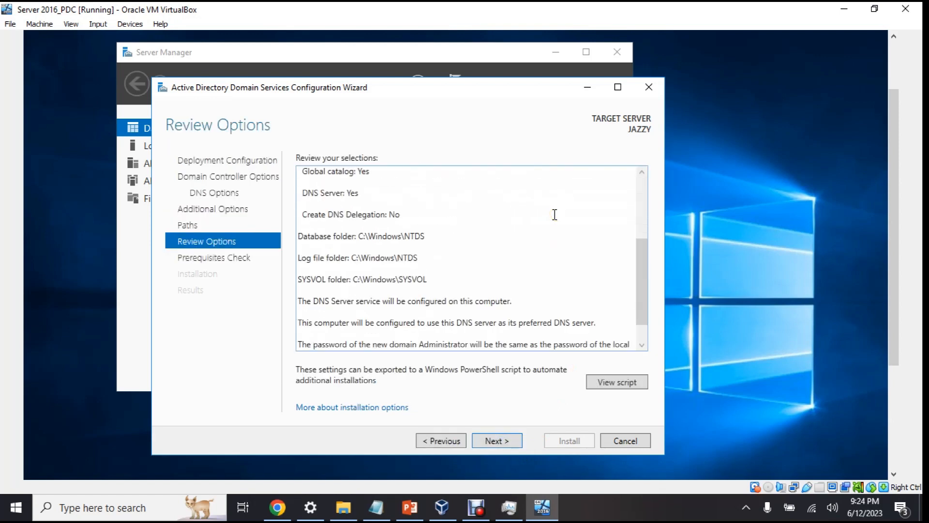
{"action": "left_click", "coordinate": [498, 440]}
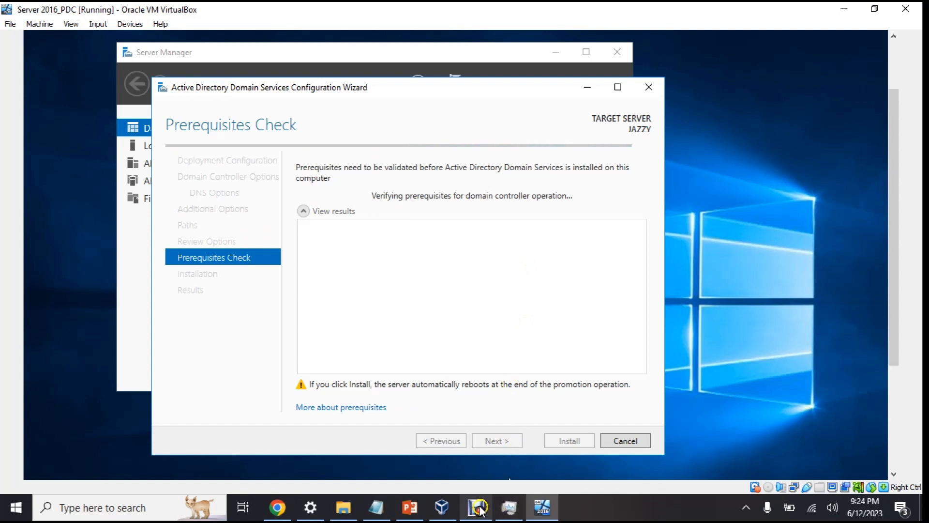
Review the passed prerequisite check results and start installing the domain controller
{"action": "mouse_move", "coordinate": [480, 511]}
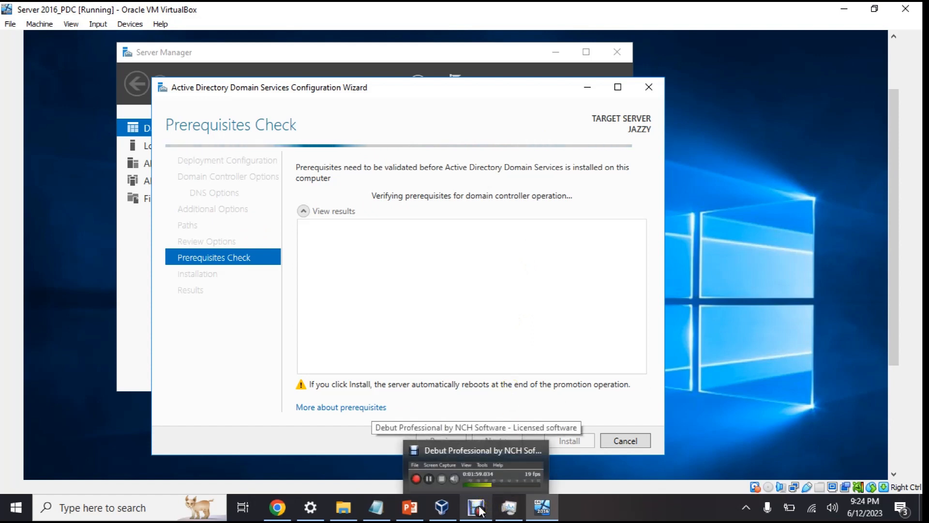
{"action": "left_click", "coordinate": [480, 510]}
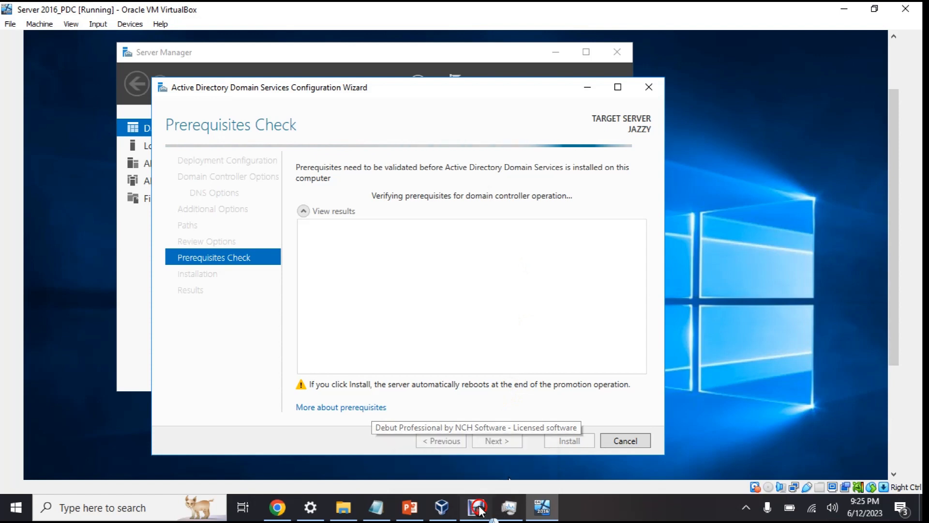
{"action": "left_click", "coordinate": [654, 313]}
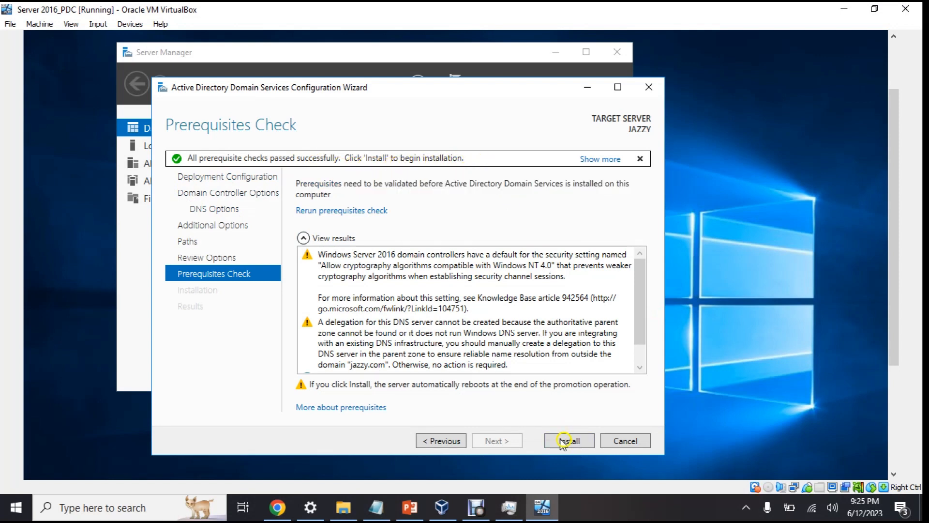
{"action": "scroll", "coordinate": [490, 329], "scroll_direction": "down", "scroll_amount": 1}
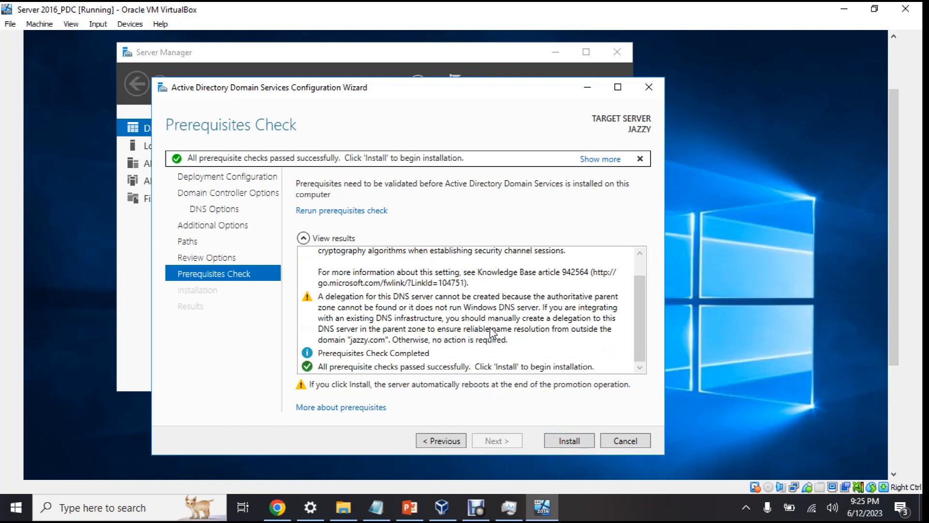
{"action": "scroll", "coordinate": [490, 329], "scroll_direction": "up", "scroll_amount": 1}
{"action": "scroll", "coordinate": [490, 329], "scroll_direction": "down", "scroll_amount": 1}
{"action": "left_click", "coordinate": [576, 360]}
{"action": "left_click", "coordinate": [580, 441]}
{"action": "left_click", "coordinate": [573, 440]}
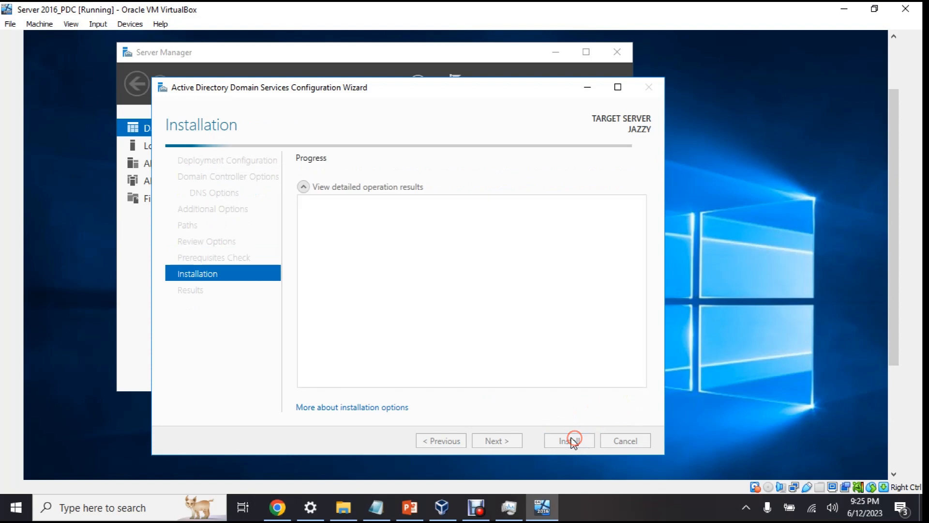
{"action": "left_click", "coordinate": [385, 182]}
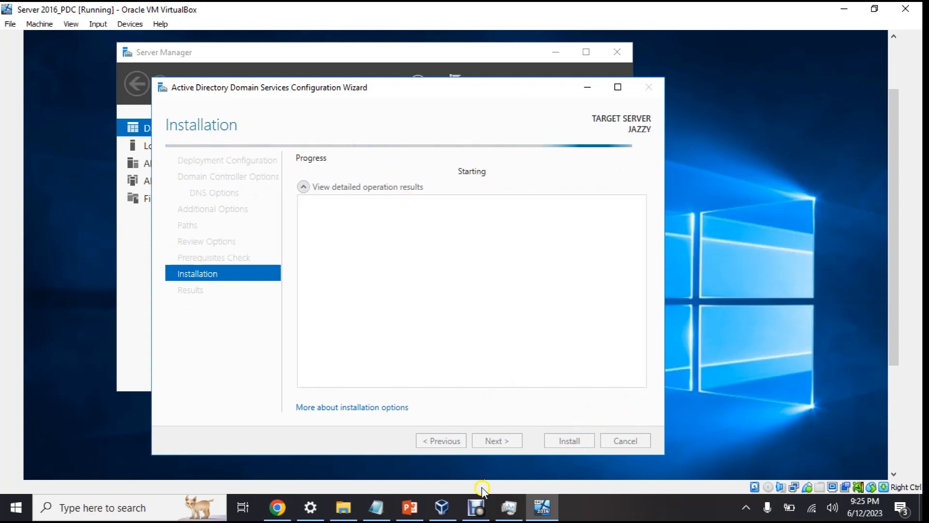
{"action": "left_click", "coordinate": [477, 510]}
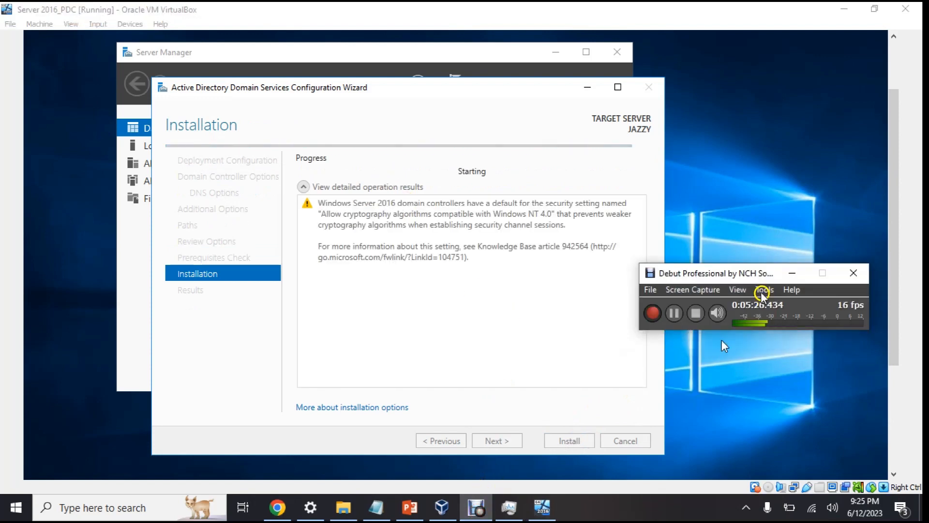
{"action": "left_click_drag", "start_coordinate": [746, 275], "coordinate": [783, 143]}
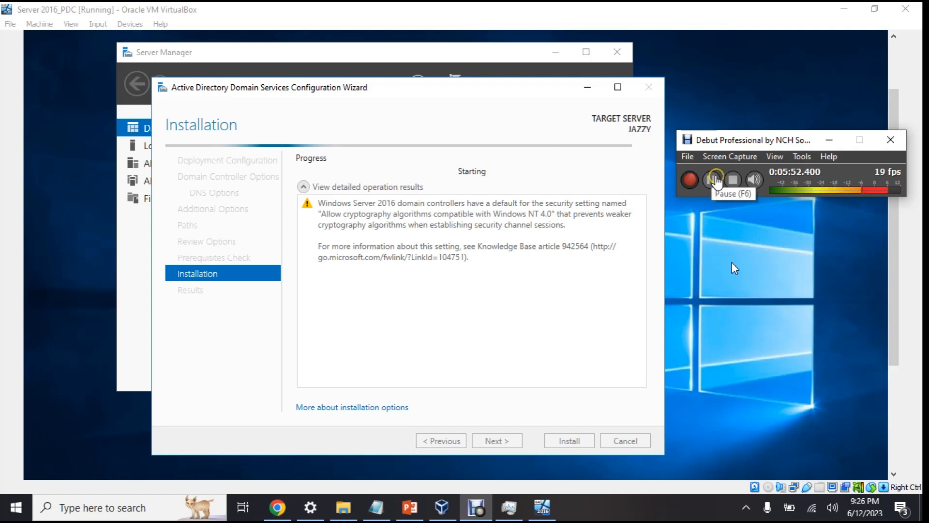
{"action": "left_click", "coordinate": [717, 178]}
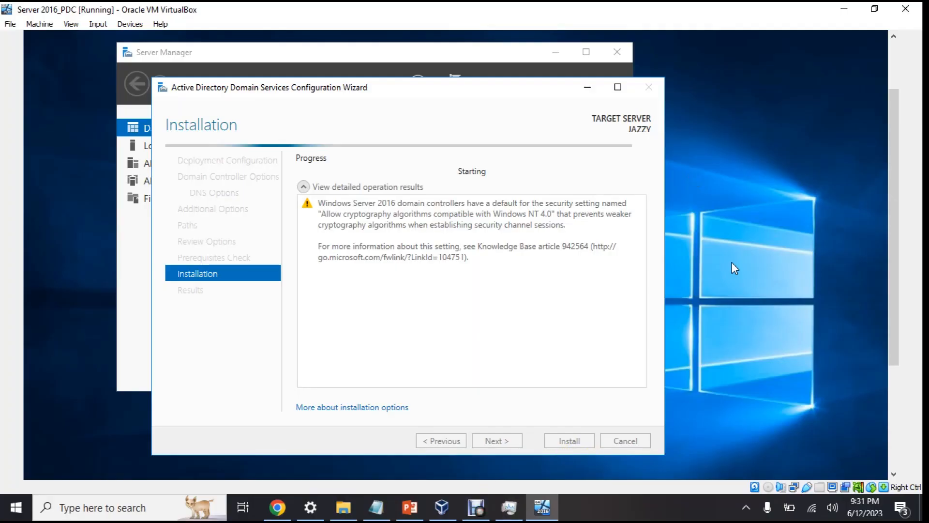
{"action": "left_click", "coordinate": [476, 507]}
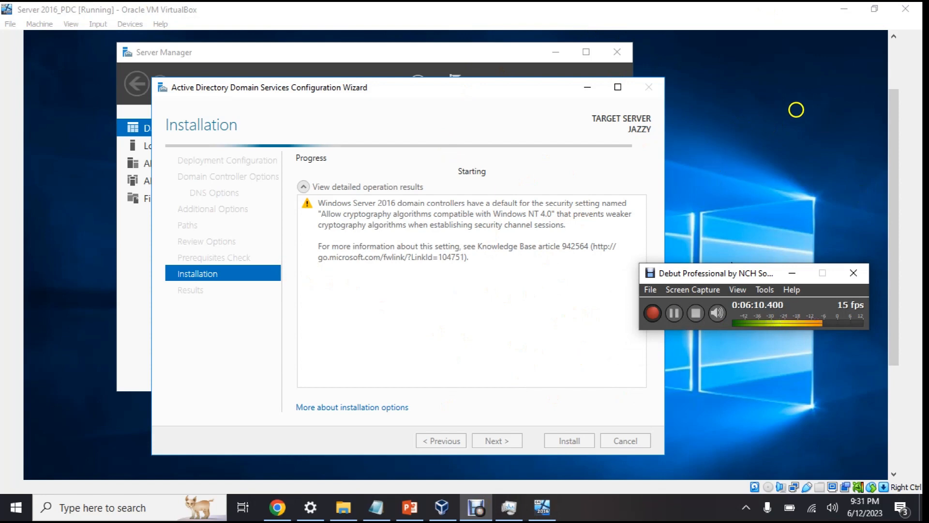
Send Ctrl-Alt-Del to the rebooted guest and select the Administrator password box
{"action": "left_click", "coordinate": [846, 8]}
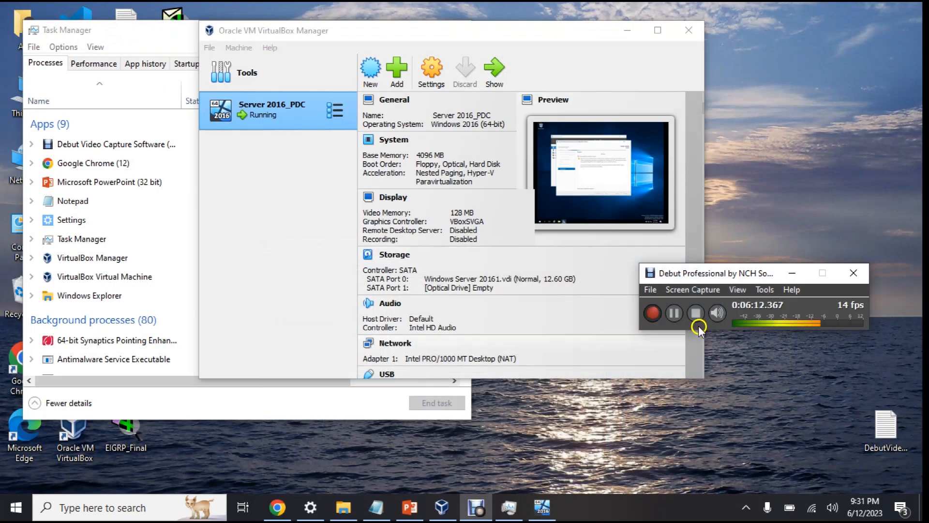
{"action": "mouse_move", "coordinate": [534, 505]}
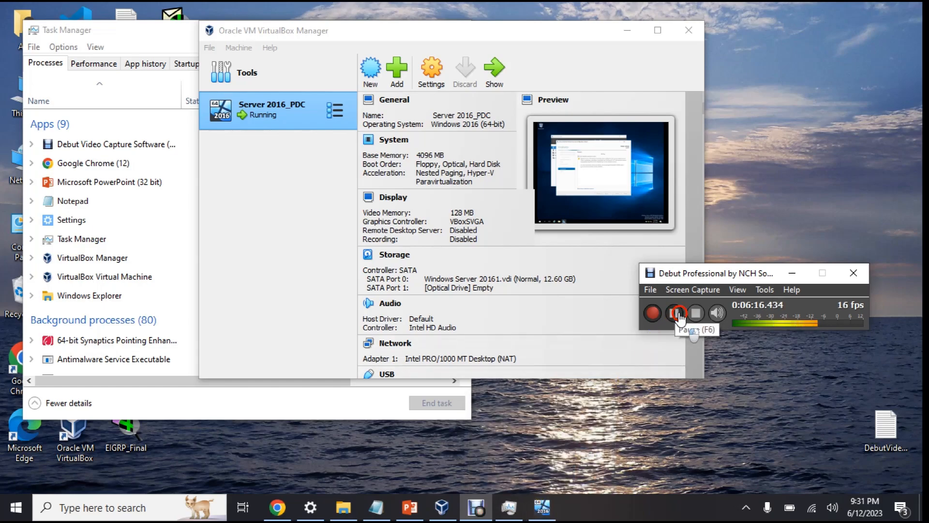
{"action": "left_click", "coordinate": [674, 312]}
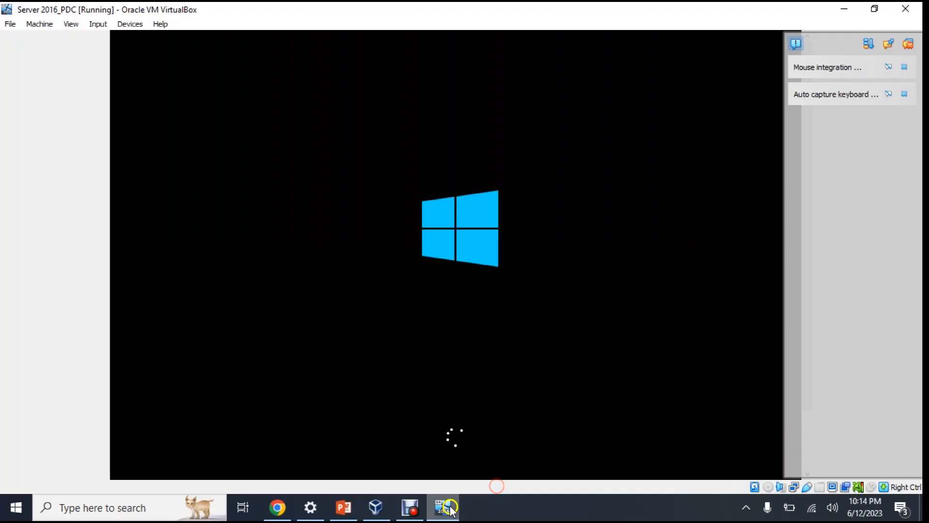
{"action": "left_click", "coordinate": [412, 508]}
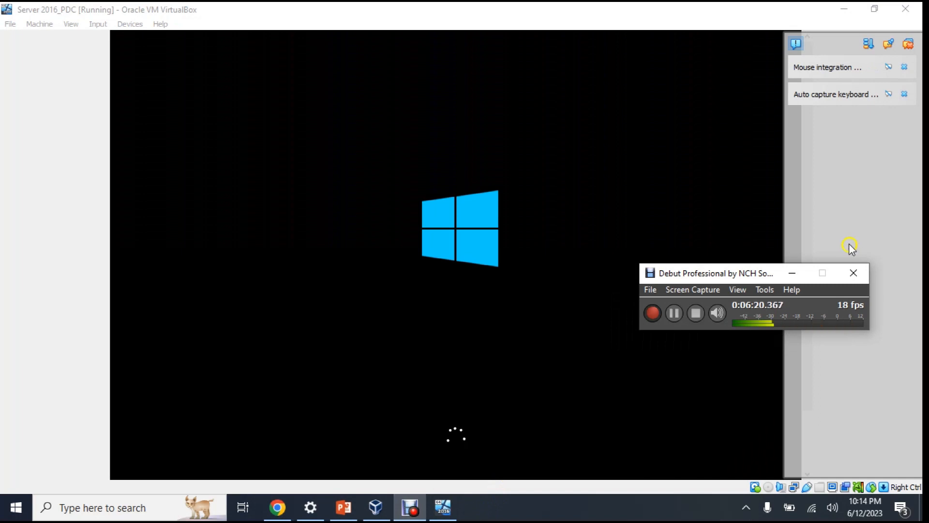
{"action": "left_click_drag", "start_coordinate": [732, 274], "coordinate": [824, 267]}
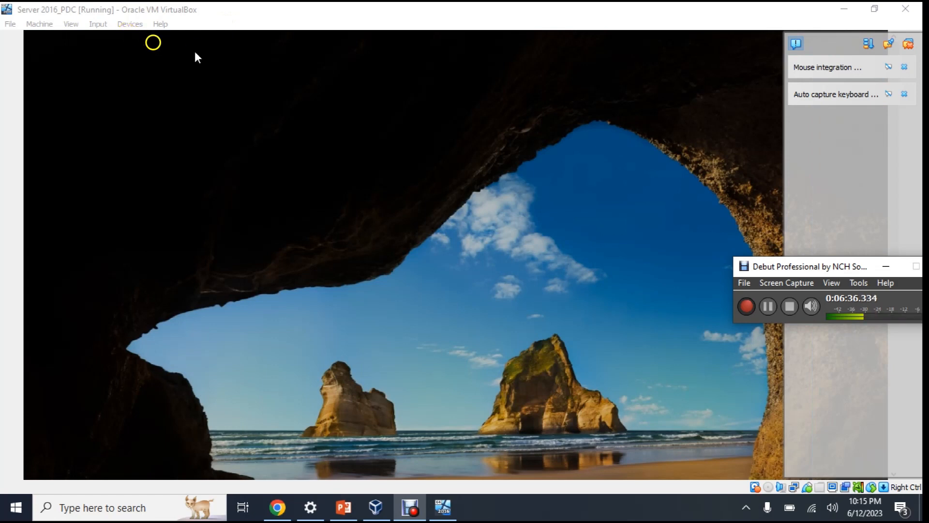
{"action": "left_click", "coordinate": [101, 23]}
{"action": "mouse_move", "coordinate": [115, 37]}
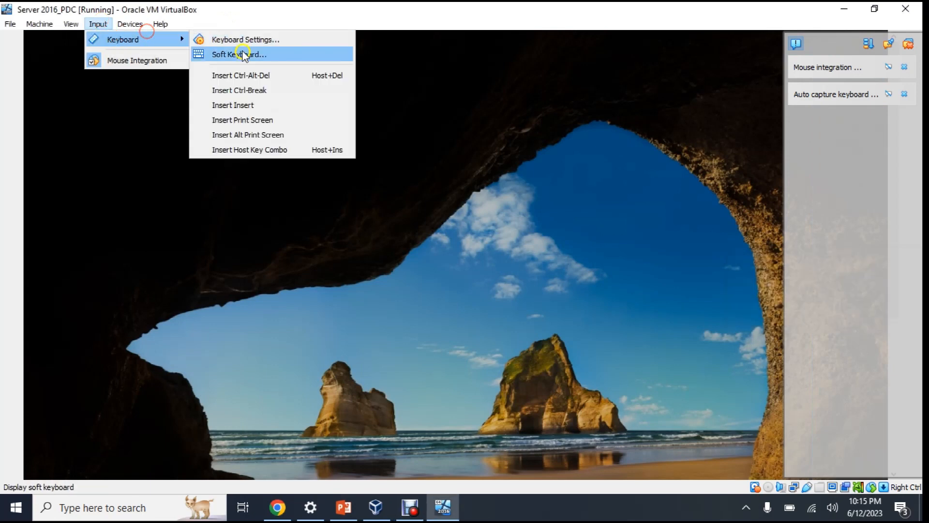
{"action": "left_click", "coordinate": [250, 75]}
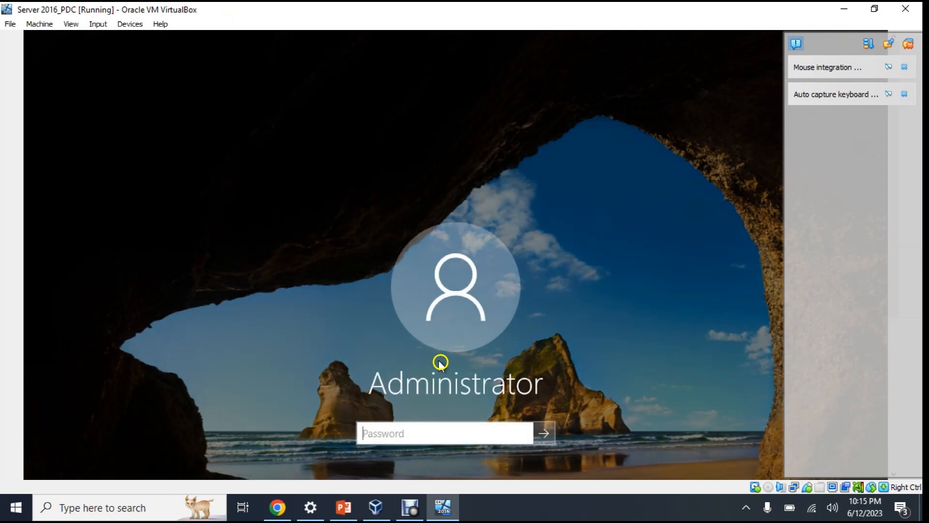
{"action": "left_click", "coordinate": [394, 433]}
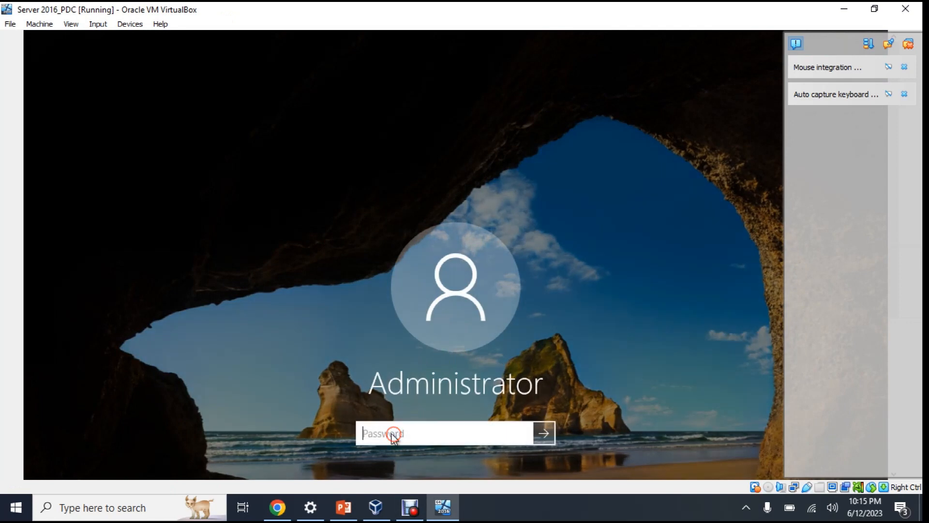
Sign in as Administrator with the account password and dismiss the keyboard and mouse notices
{"action": "type", "text": "Pa"}
{"action": "key", "text": "Return"}
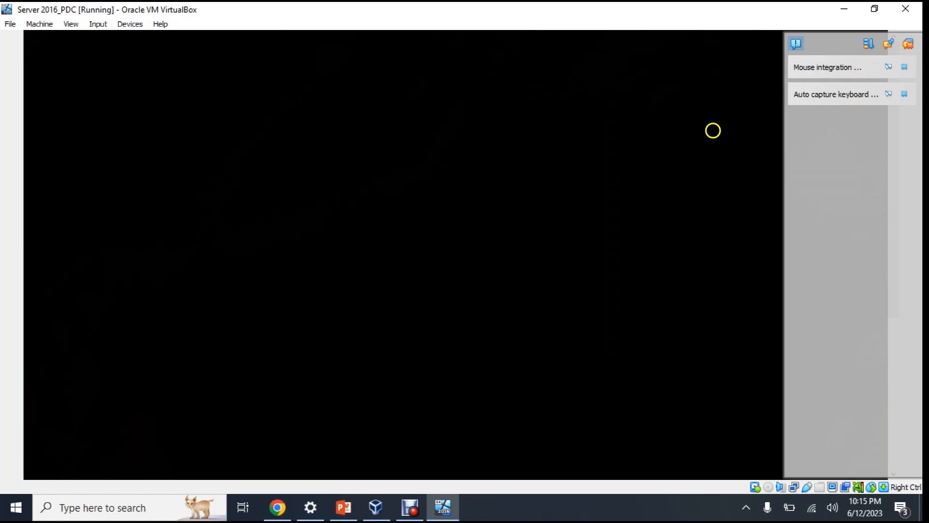
{"action": "left_click", "coordinate": [909, 93]}
{"action": "left_click", "coordinate": [909, 68]}
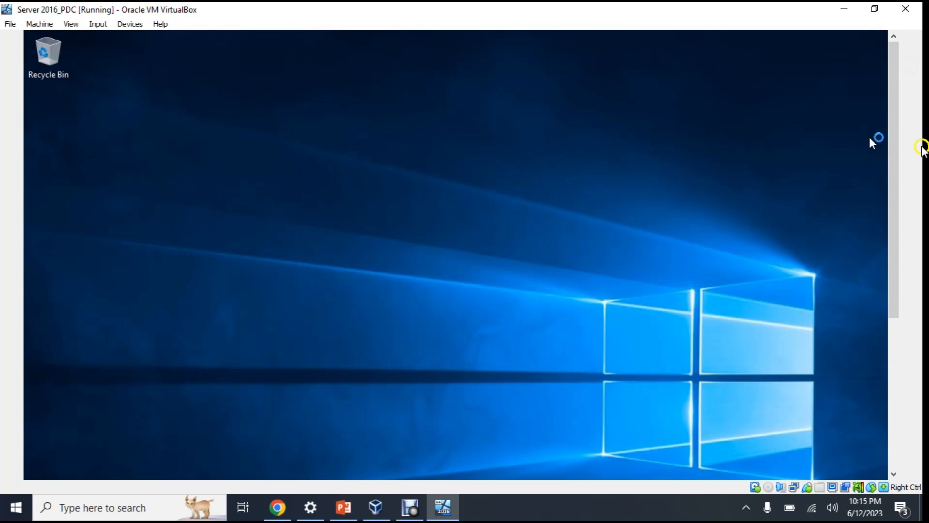
Cancel the Shutdown Event Tracker prompt so Server Manager's Dashboard is visible
{"action": "left_click_drag", "start_coordinate": [902, 190], "coordinate": [925, 352]}
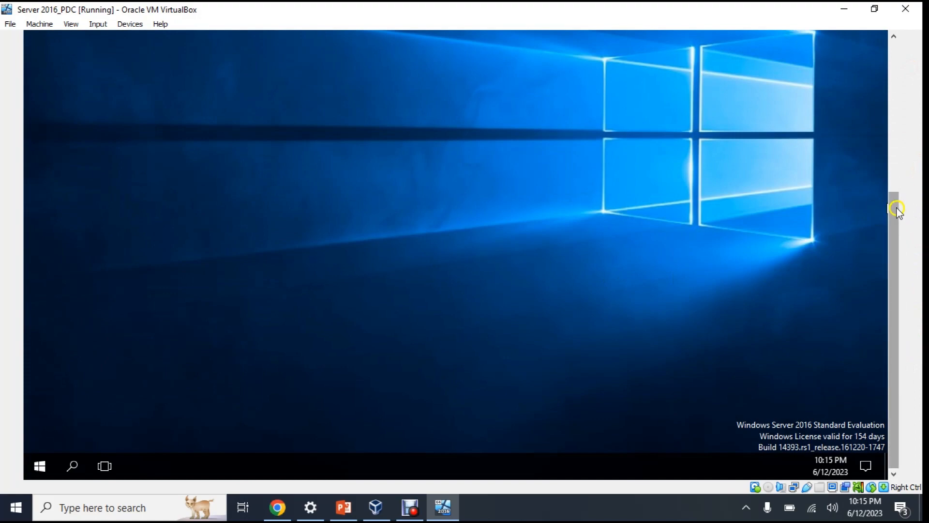
{"action": "left_click_drag", "start_coordinate": [896, 201], "coordinate": [909, 110]}
{"action": "left_click", "coordinate": [518, 377]}
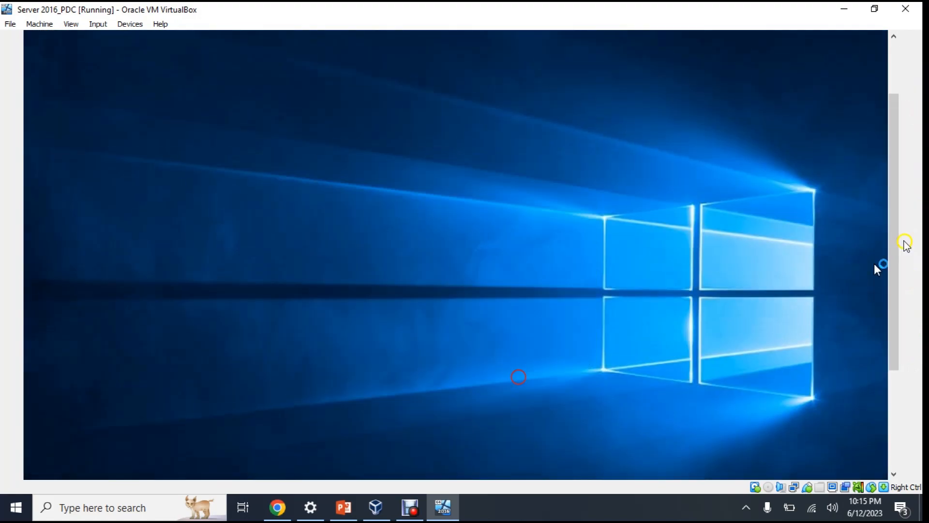
{"action": "left_click_drag", "start_coordinate": [898, 155], "coordinate": [915, 112]}
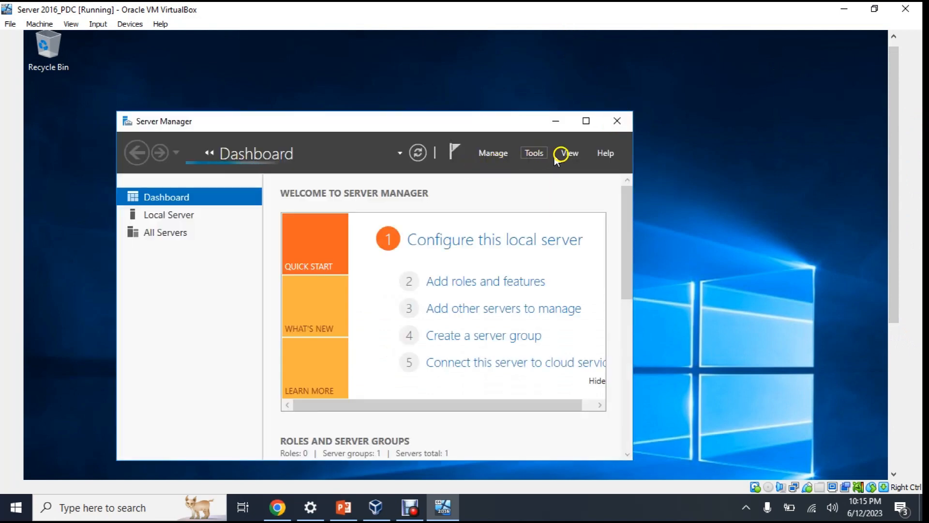
Show Server Manager's Tools list with Active Directory Users and Computers, DNS and Group Policy Management
{"action": "left_click", "coordinate": [535, 154]}
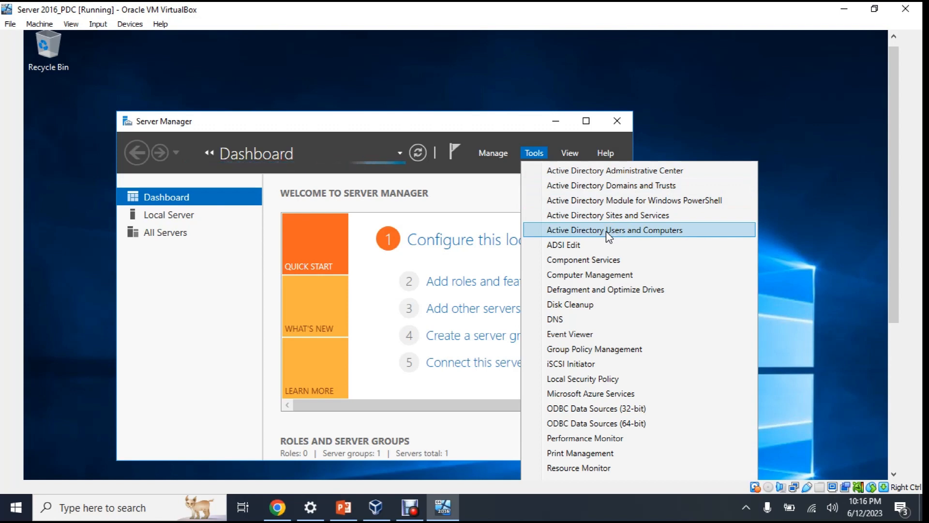
{"action": "left_click", "coordinate": [410, 507]}
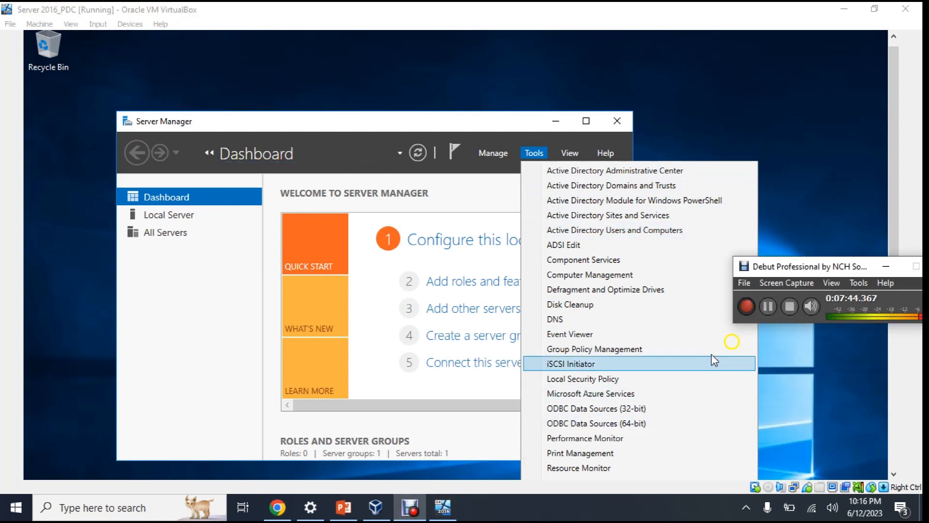